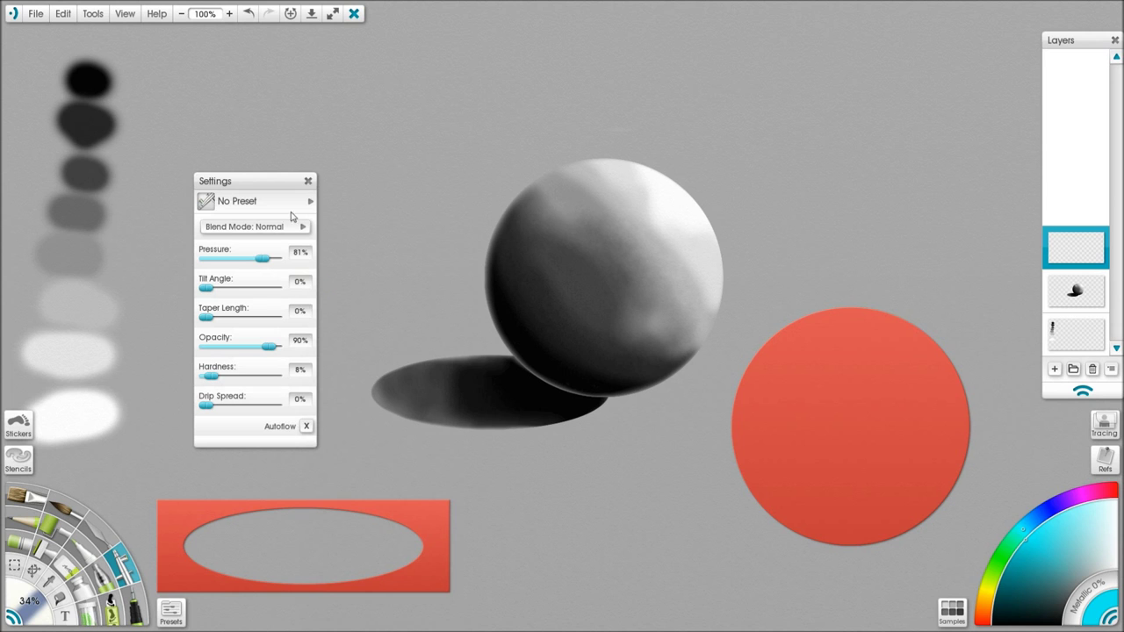
left_click_drag(272, 181, 308, 66)
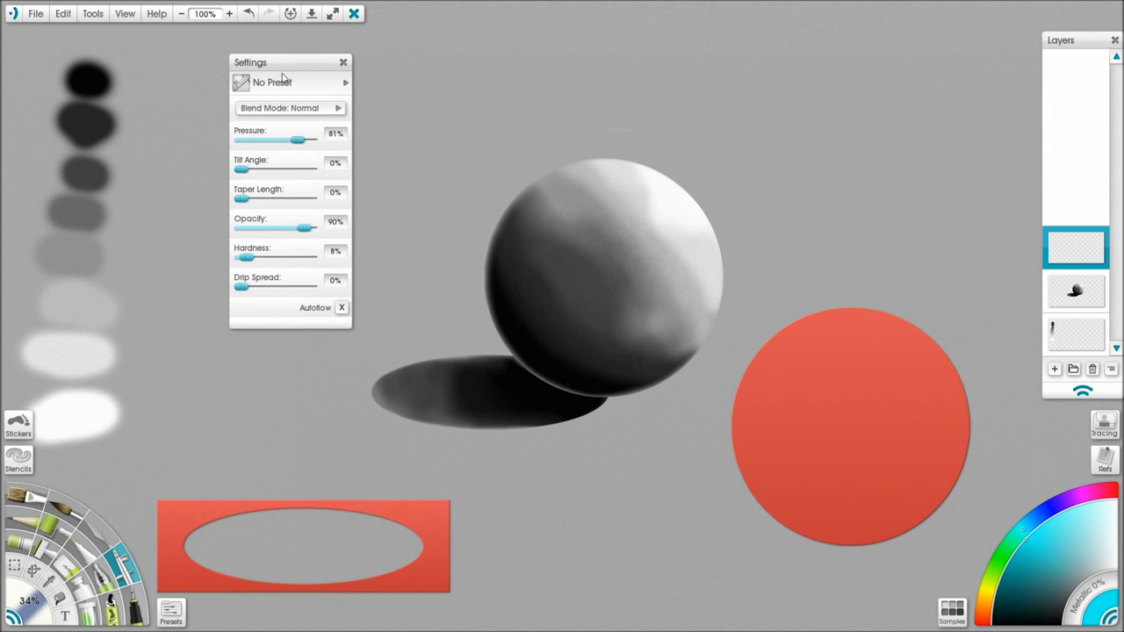
left_click(549, 222)
left_click(534, 326)
left_click(113, 63)
left_click(86, 38)
left_click(86, 76)
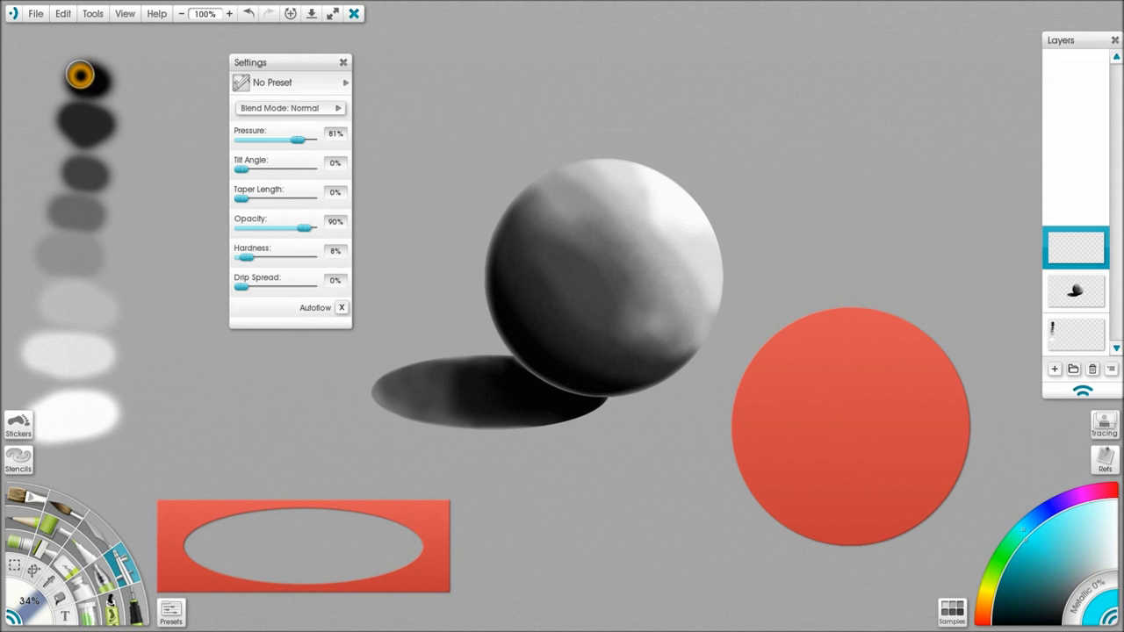
left_click(86, 75)
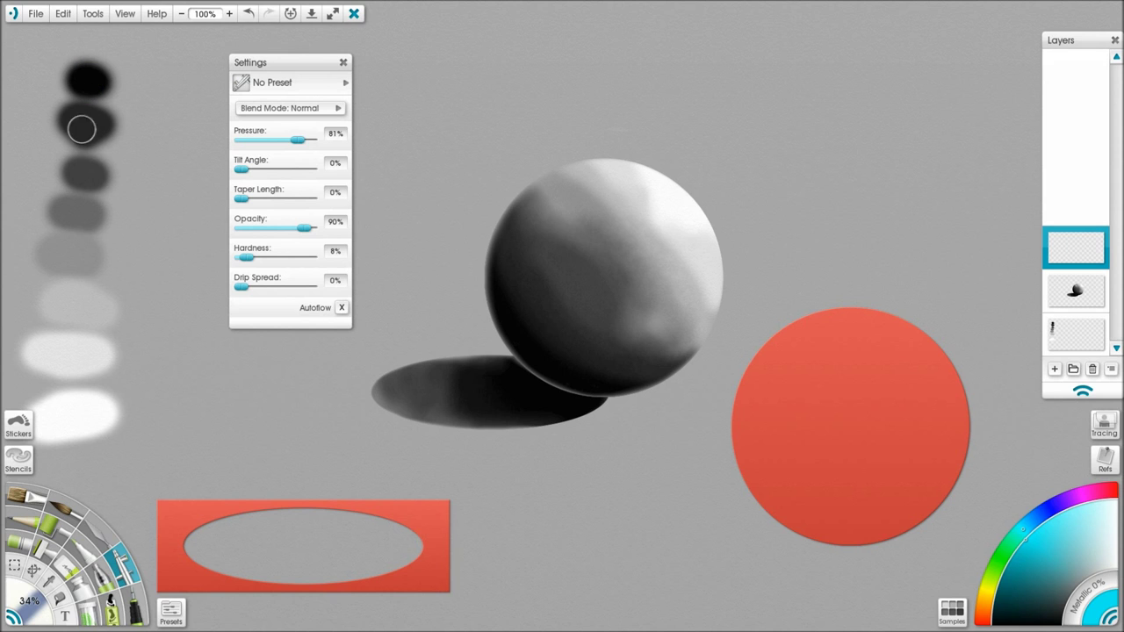
left_click(85, 79)
left_click(83, 113)
left_click(106, 107)
left_click(117, 95)
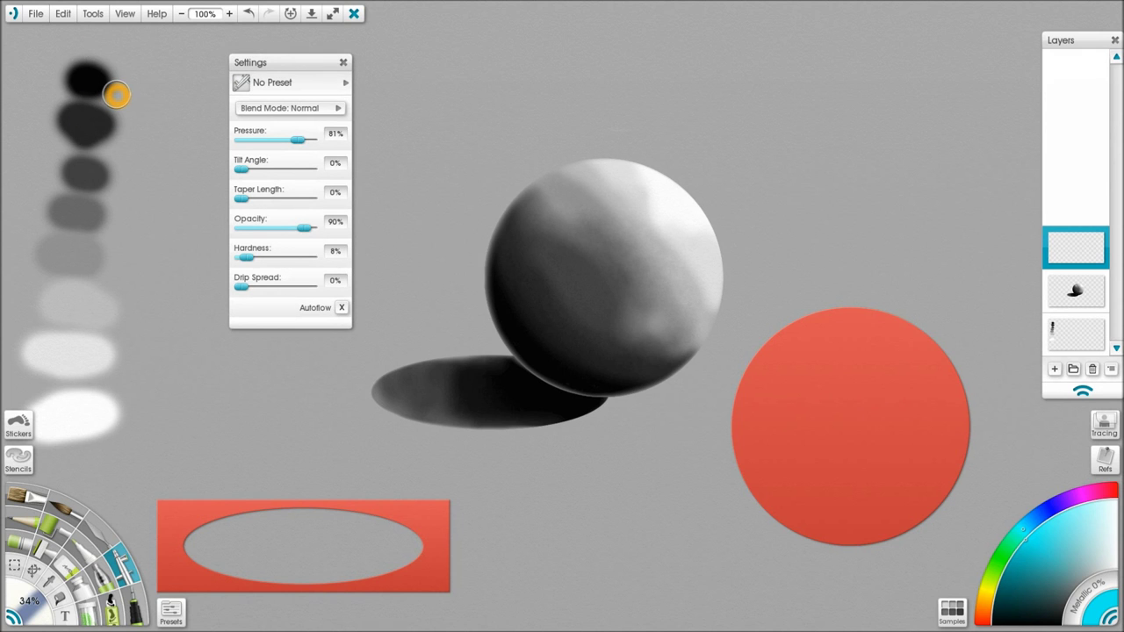
left_click(248, 76)
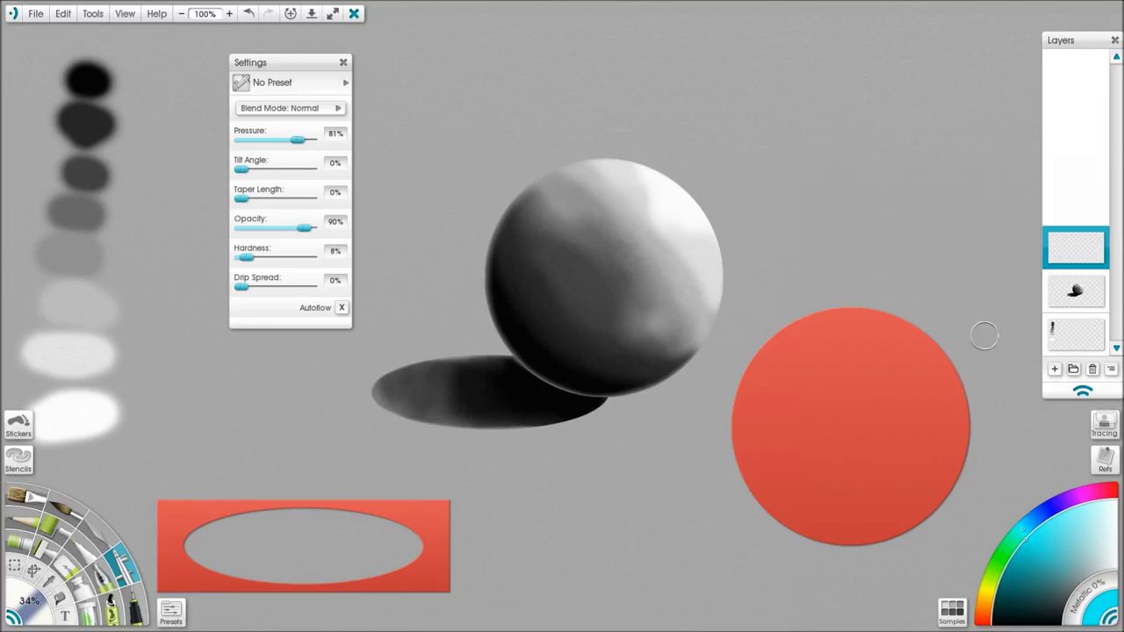
left_click(1032, 571)
Place the Settings panel beside the grey swatches and paint a cyan light source with three straight rays aimed at the sphere
left_click_drag(269, 63, 185, 78)
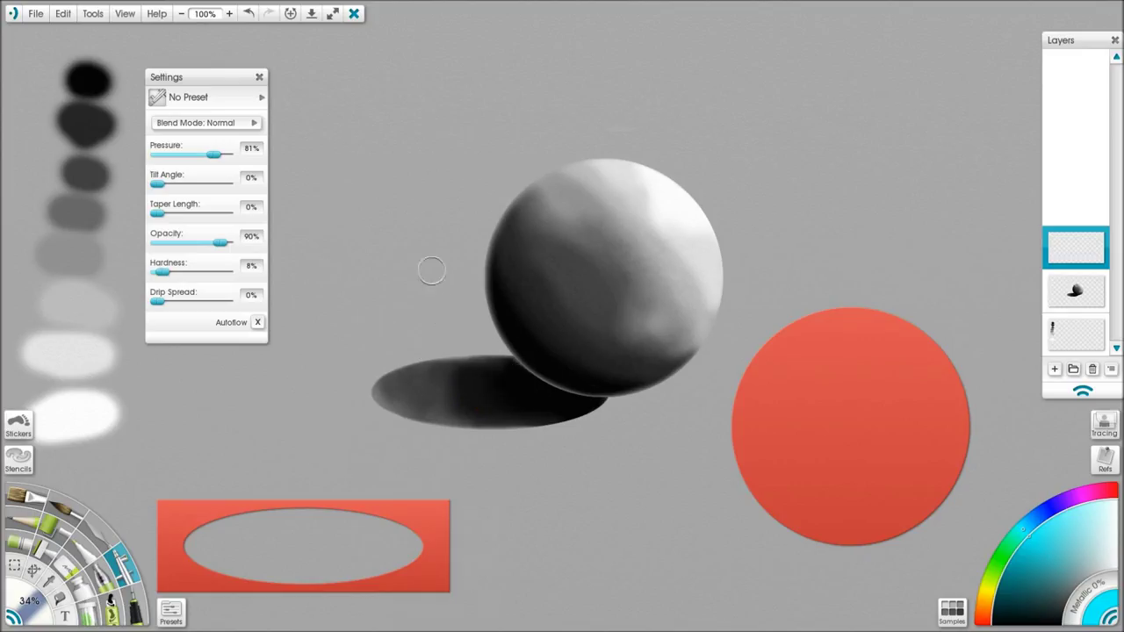
left_click(556, 378)
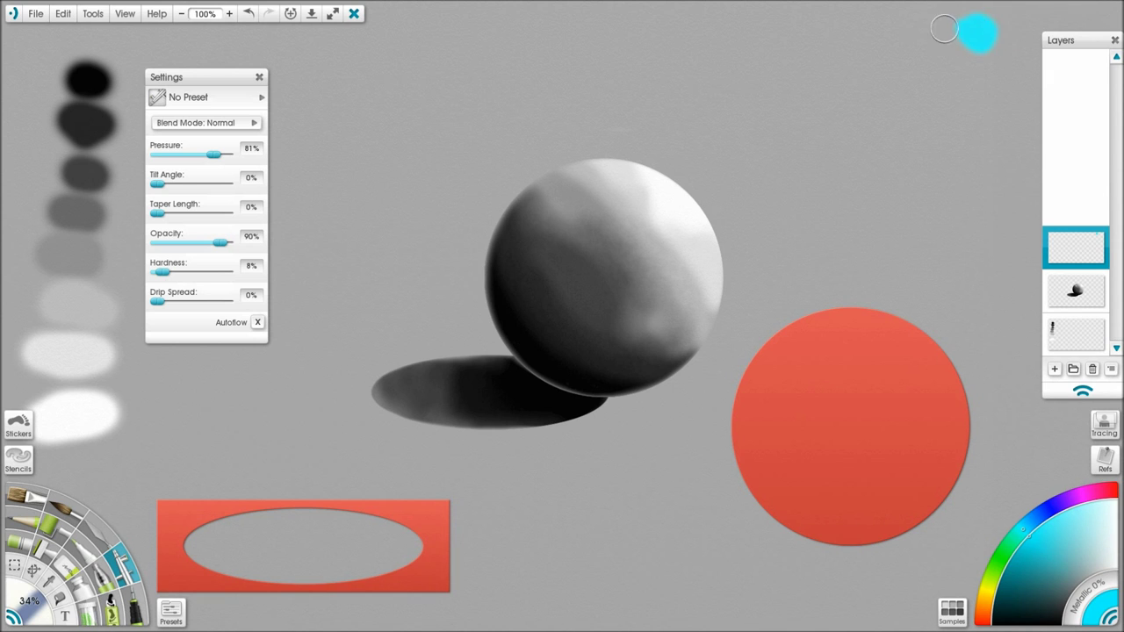
left_click(788, 254, "shift")
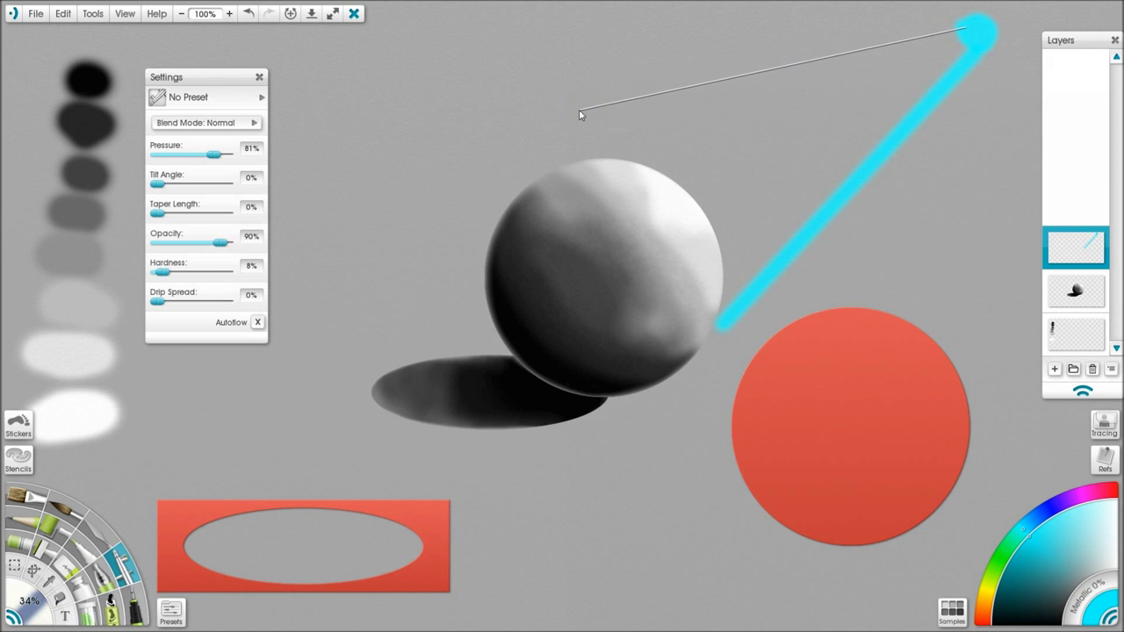
left_click(566, 139, "shift")
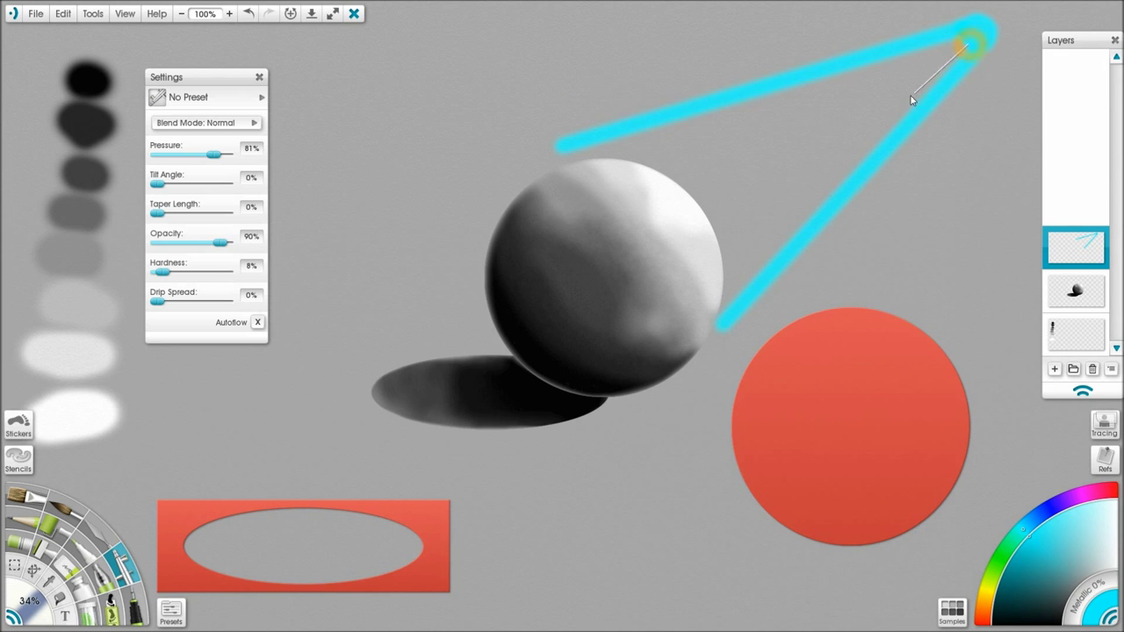
left_click(720, 205, "shift")
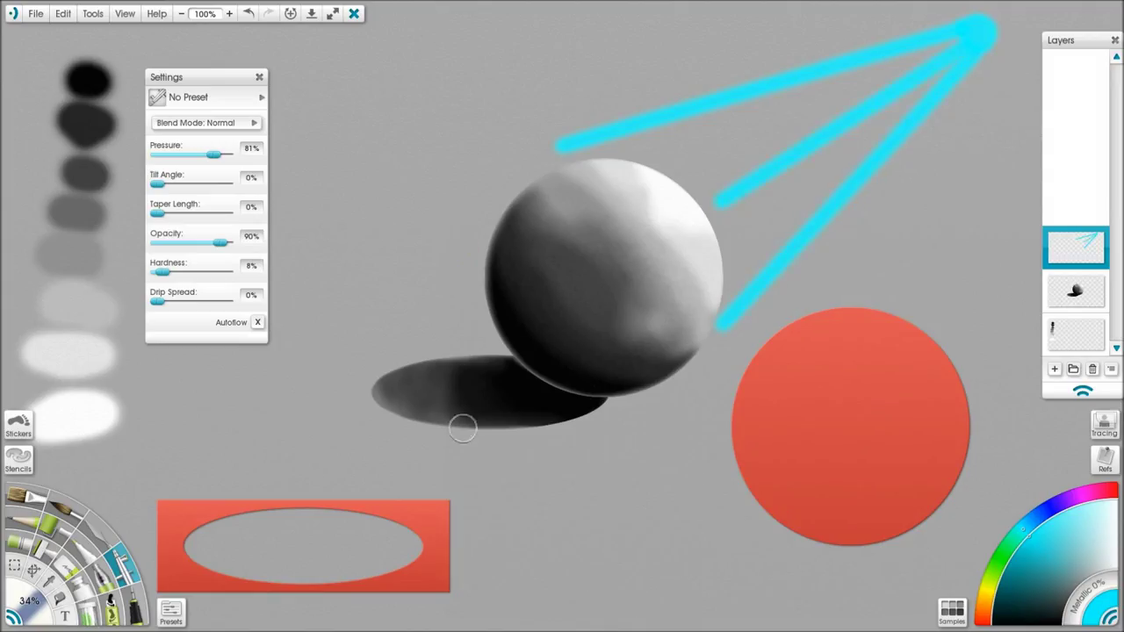
Clear the sphere layer, and place the inverted circle stencil at the cyan rays' ends with the ellipse stencil overlapping its lower corner
left_click(1075, 292)
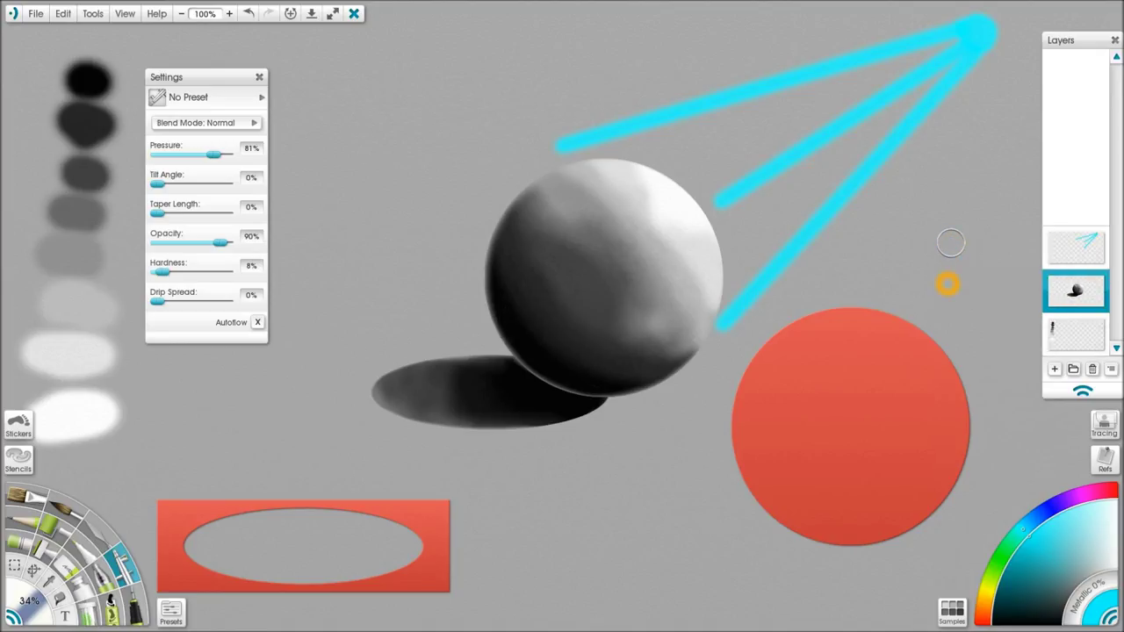
mouse_move(919, 415)
left_mouse_down()
mouse_move(562, 324)
mouse_move(572, 326)
mouse_move(514, 339)
mouse_move(518, 325)
left_mouse_up()
right_click(552, 324)
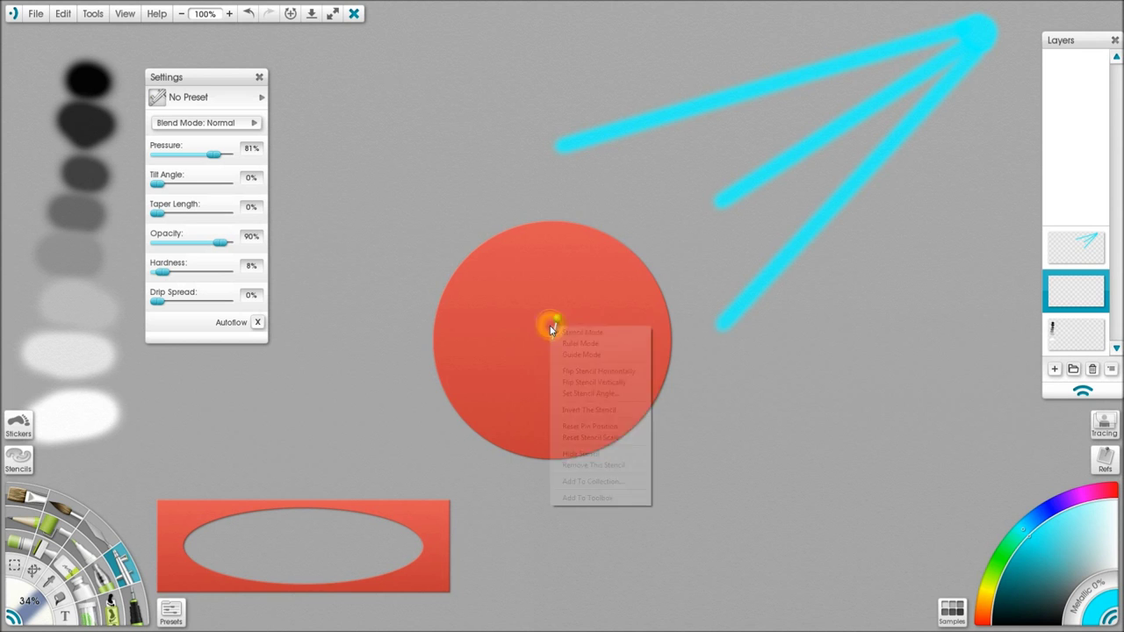
left_click(596, 410)
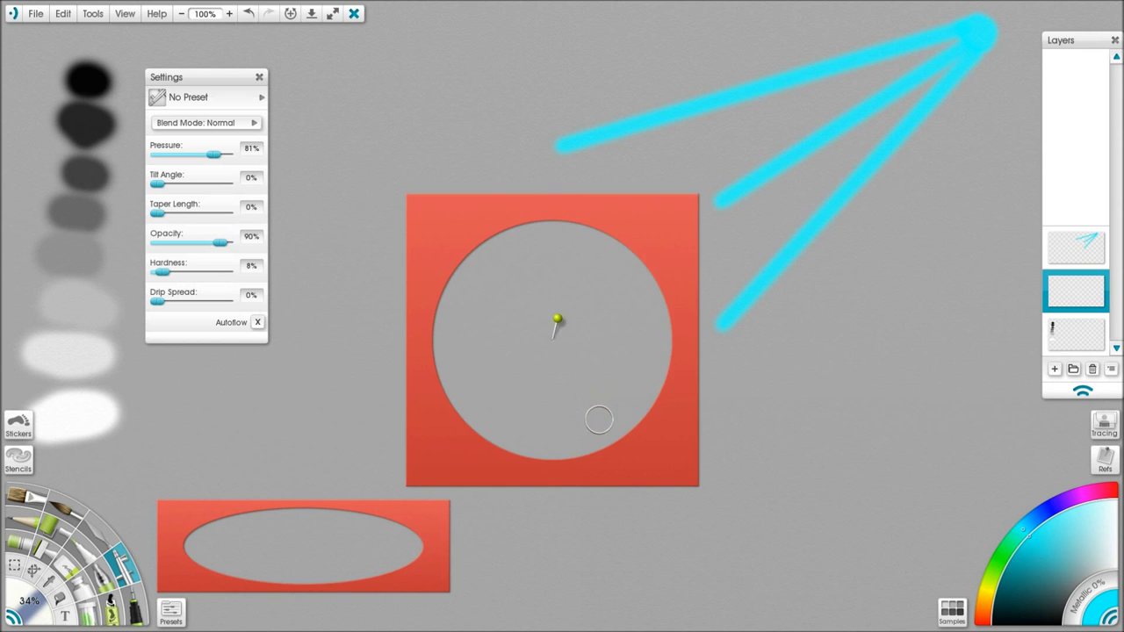
mouse_move(638, 236)
left_mouse_down()
mouse_move(655, 234)
mouse_move(633, 201)
mouse_move(655, 206)
mouse_move(671, 192)
left_mouse_up()
left_click_drag(428, 528, 426, 407)
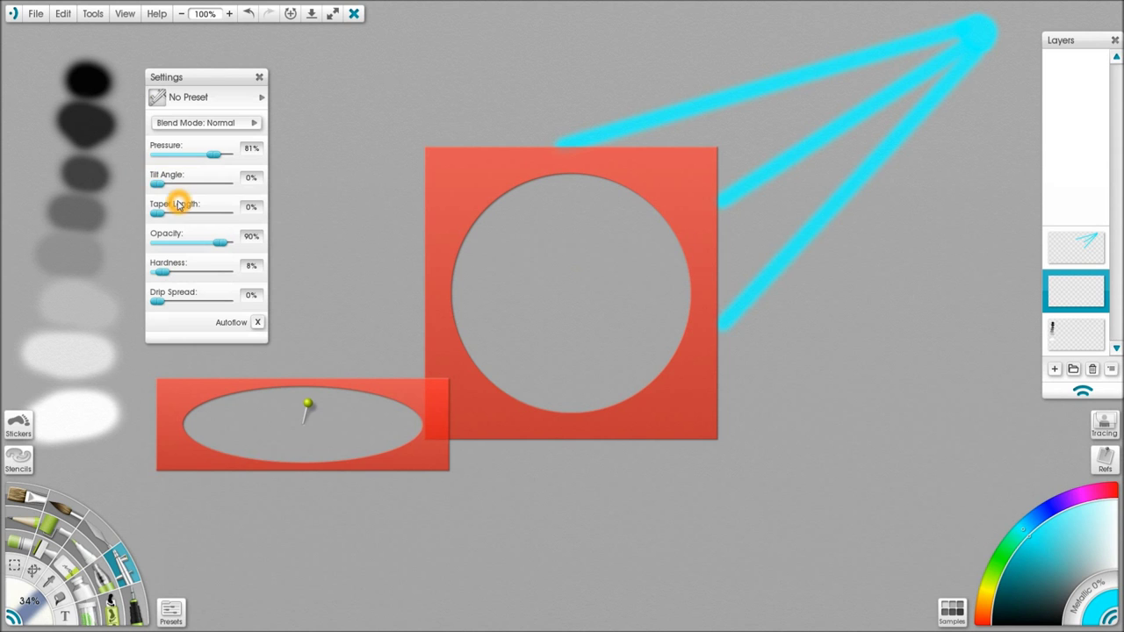
Sample the black swatch and paint the darkest shadow crescent along the circle stencil's lower-left edge
left_click(88, 81)
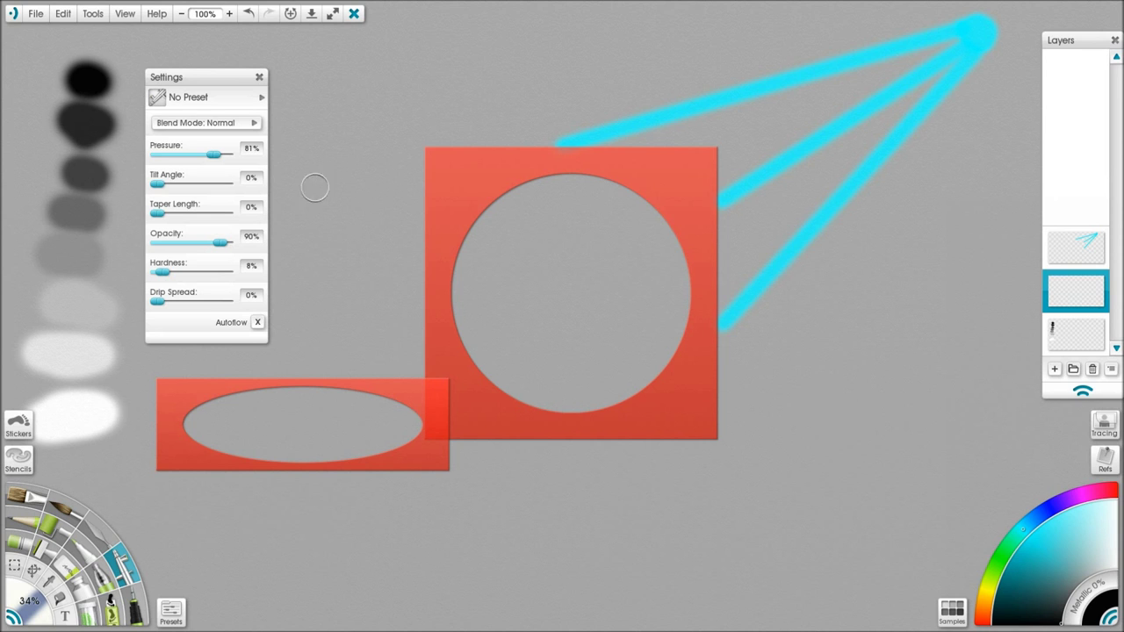
mouse_move(465, 291)
left_mouse_down()
mouse_move(502, 330)
mouse_move(463, 297)
mouse_move(505, 356)
mouse_move(465, 303)
mouse_move(495, 354)
mouse_move(523, 370)
mouse_move(462, 299)
mouse_move(507, 366)
mouse_move(462, 303)
mouse_move(537, 377)
mouse_move(472, 329)
mouse_move(540, 379)
mouse_move(497, 363)
mouse_move(588, 403)
mouse_move(515, 379)
mouse_move(607, 398)
mouse_move(586, 403)
mouse_move(617, 396)
mouse_move(589, 404)
mouse_move(509, 373)
mouse_move(580, 402)
mouse_move(472, 334)
mouse_move(487, 357)
mouse_move(458, 312)
mouse_move(463, 329)
mouse_move(547, 386)
mouse_move(509, 369)
mouse_move(471, 336)
mouse_move(553, 391)
mouse_move(502, 370)
mouse_move(524, 384)
mouse_move(512, 382)
mouse_move(551, 389)
mouse_move(490, 359)
mouse_move(539, 392)
left_mouse_up()
mouse_move(489, 357)
left_mouse_down()
mouse_move(562, 392)
mouse_move(626, 389)
mouse_move(540, 393)
mouse_move(469, 335)
mouse_move(452, 276)
left_mouse_up()
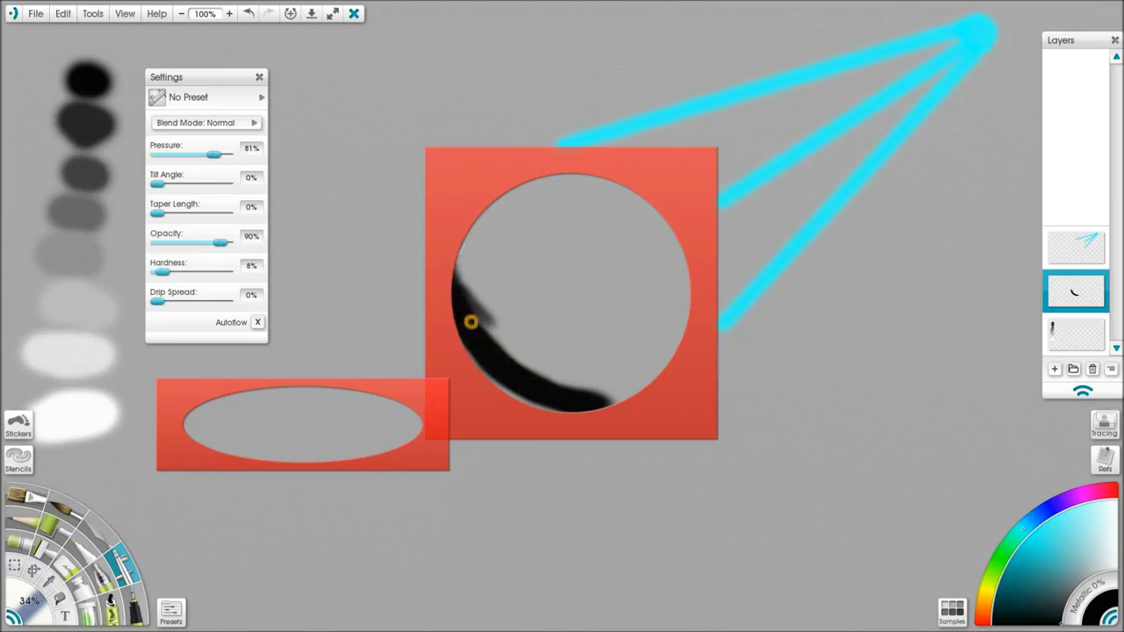
mouse_move(476, 337)
left_mouse_down()
mouse_move(518, 371)
mouse_move(463, 325)
mouse_move(556, 390)
mouse_move(642, 388)
mouse_move(597, 396)
left_mouse_up()
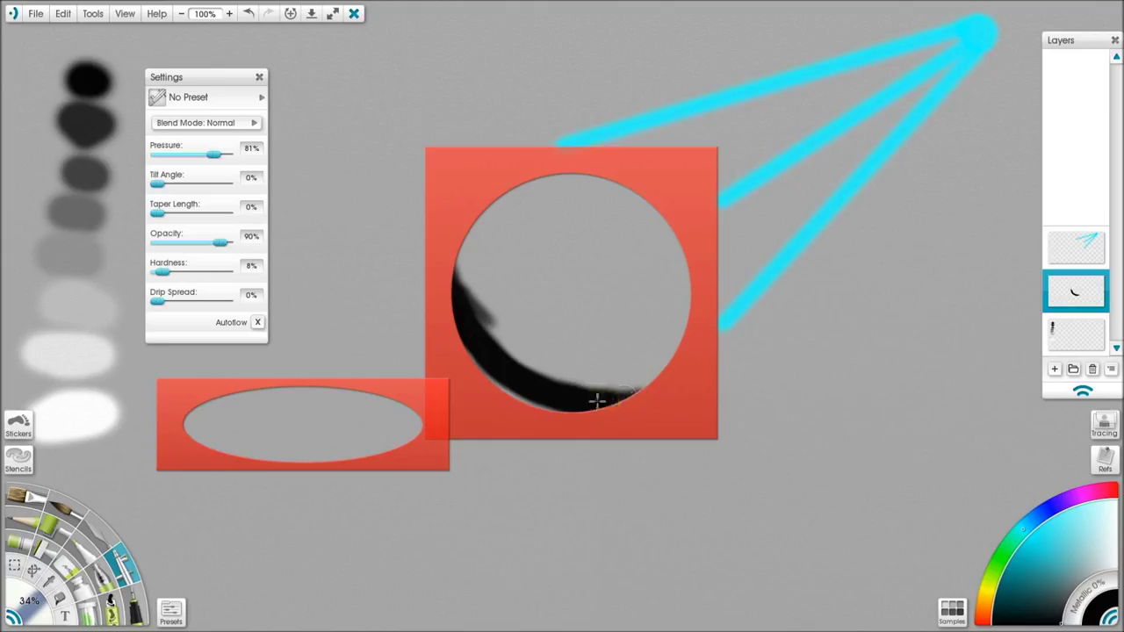
mouse_move(510, 360)
left_mouse_down()
mouse_move(452, 294)
mouse_move(480, 342)
mouse_move(454, 277)
left_mouse_up()
mouse_move(474, 318)
left_mouse_down()
mouse_move(462, 252)
mouse_move(512, 336)
mouse_move(479, 302)
mouse_move(526, 352)
mouse_move(472, 294)
mouse_move(538, 360)
mouse_move(471, 299)
mouse_move(486, 327)
mouse_move(565, 372)
mouse_move(499, 343)
mouse_move(589, 388)
left_mouse_up()
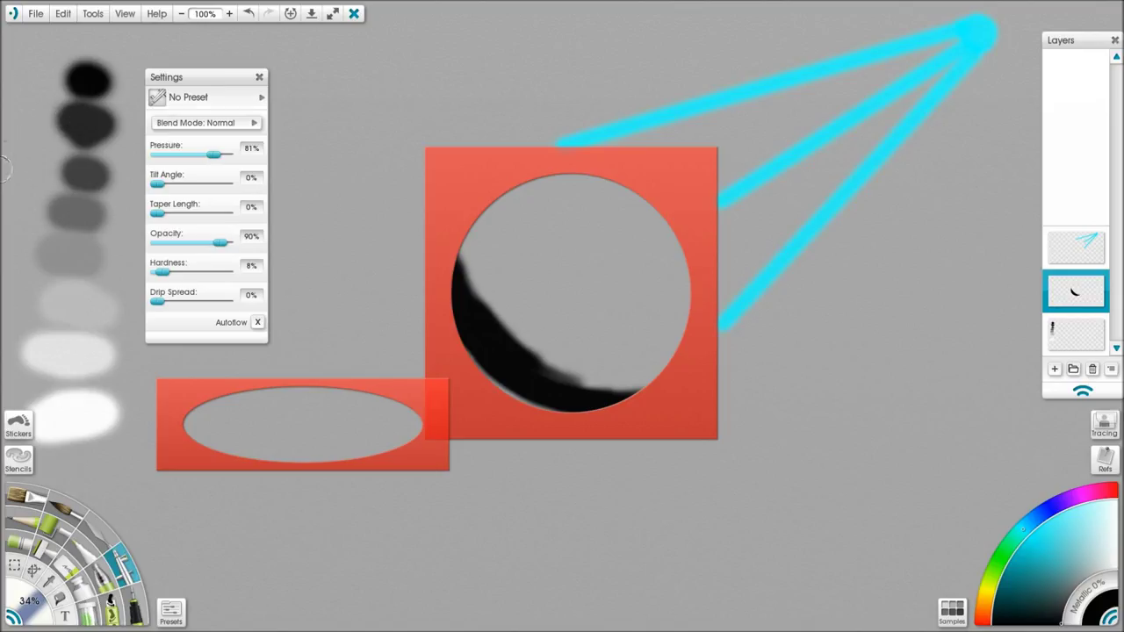
Sample the second-darkest swatch and paint a curved band along the inner edge of the black crescent
mouse_move(39, 134)
left_mouse_down()
mouse_move(90, 118)
mouse_move(112, 169)
left_mouse_up()
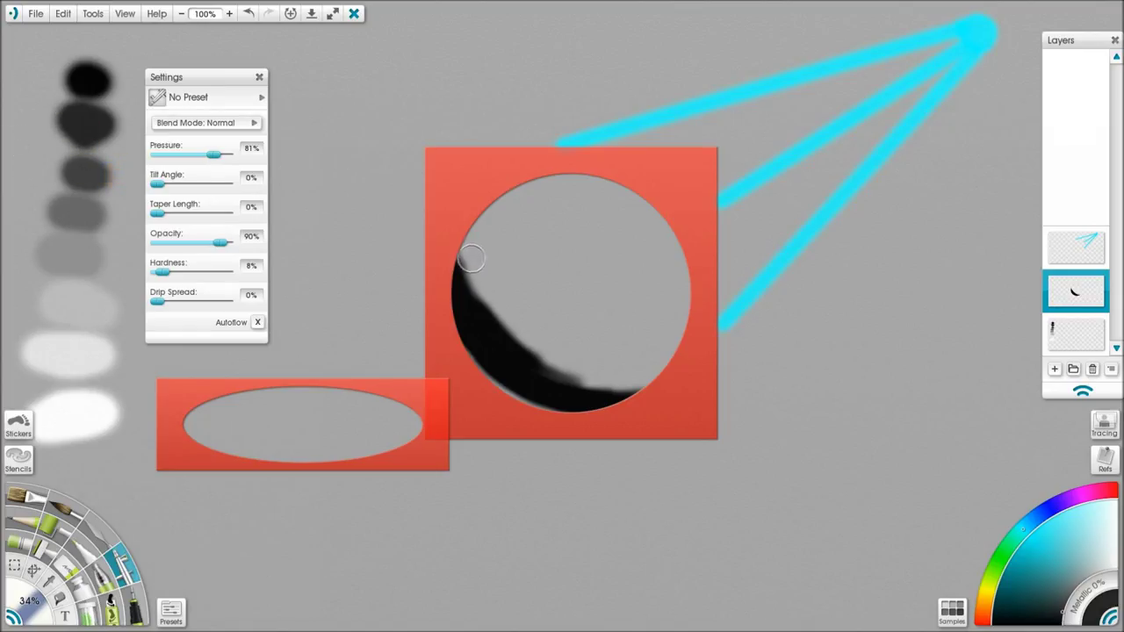
mouse_move(467, 249)
left_mouse_down()
mouse_move(489, 295)
mouse_move(471, 249)
mouse_move(516, 318)
mouse_move(470, 260)
mouse_move(490, 303)
mouse_move(471, 267)
mouse_move(515, 320)
mouse_move(466, 250)
mouse_move(511, 329)
mouse_move(485, 294)
mouse_move(574, 380)
mouse_move(549, 360)
mouse_move(583, 366)
mouse_move(516, 338)
mouse_move(590, 370)
mouse_move(508, 333)
mouse_move(487, 301)
mouse_move(533, 350)
mouse_move(505, 331)
mouse_move(520, 345)
mouse_move(597, 372)
mouse_move(560, 368)
mouse_move(630, 378)
mouse_move(561, 371)
mouse_move(636, 382)
mouse_move(571, 370)
mouse_move(635, 384)
mouse_move(581, 379)
mouse_move(660, 374)
mouse_move(621, 381)
mouse_move(656, 379)
left_mouse_up()
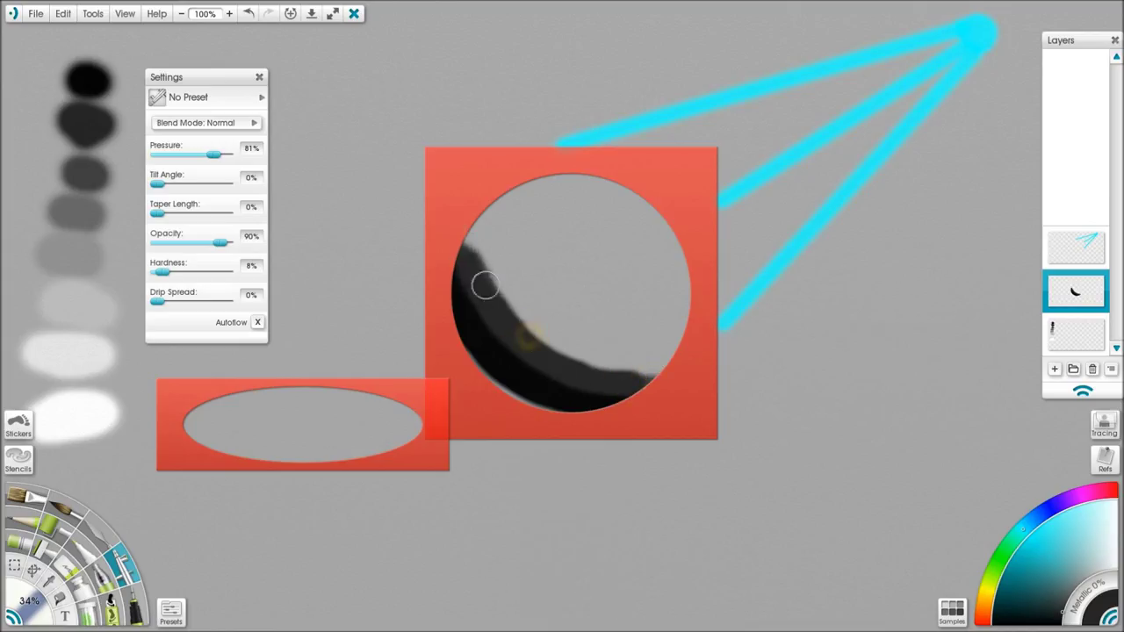
left_click_drag(479, 276, 504, 297)
mouse_move(471, 233)
left_mouse_down()
mouse_move(553, 330)
mouse_move(486, 268)
mouse_move(593, 358)
mouse_move(529, 318)
mouse_move(600, 368)
mouse_move(545, 338)
mouse_move(627, 373)
mouse_move(594, 357)
left_mouse_up()
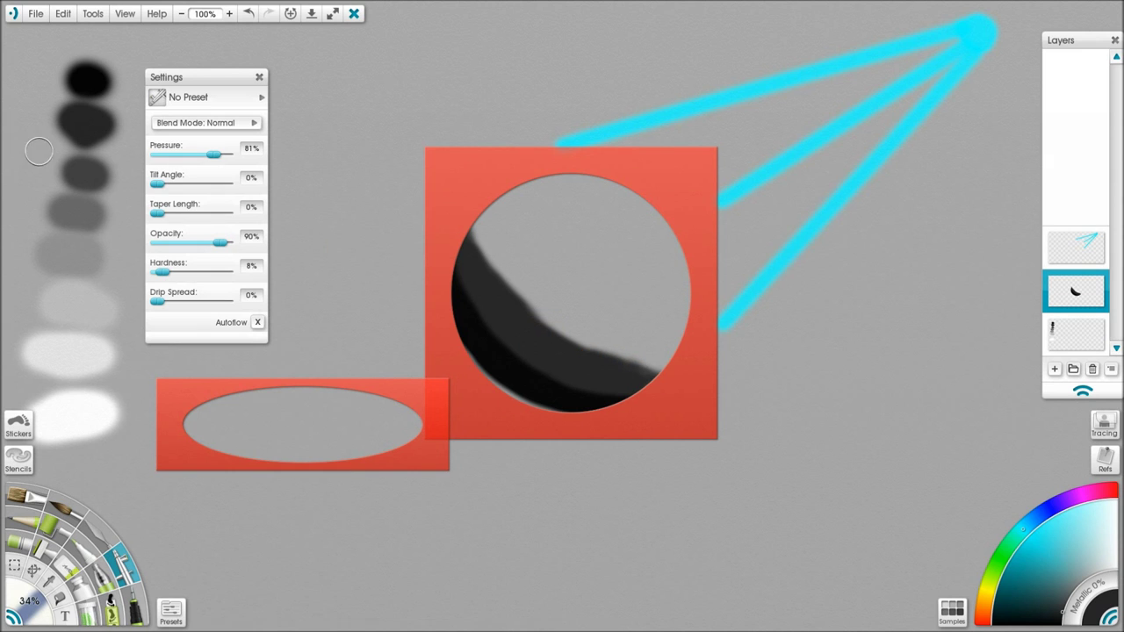
Sample the third-darkest grey swatch and paint the next curved shadow band toward the circle's middle
key("alt")
left_click(88, 179, "alt")
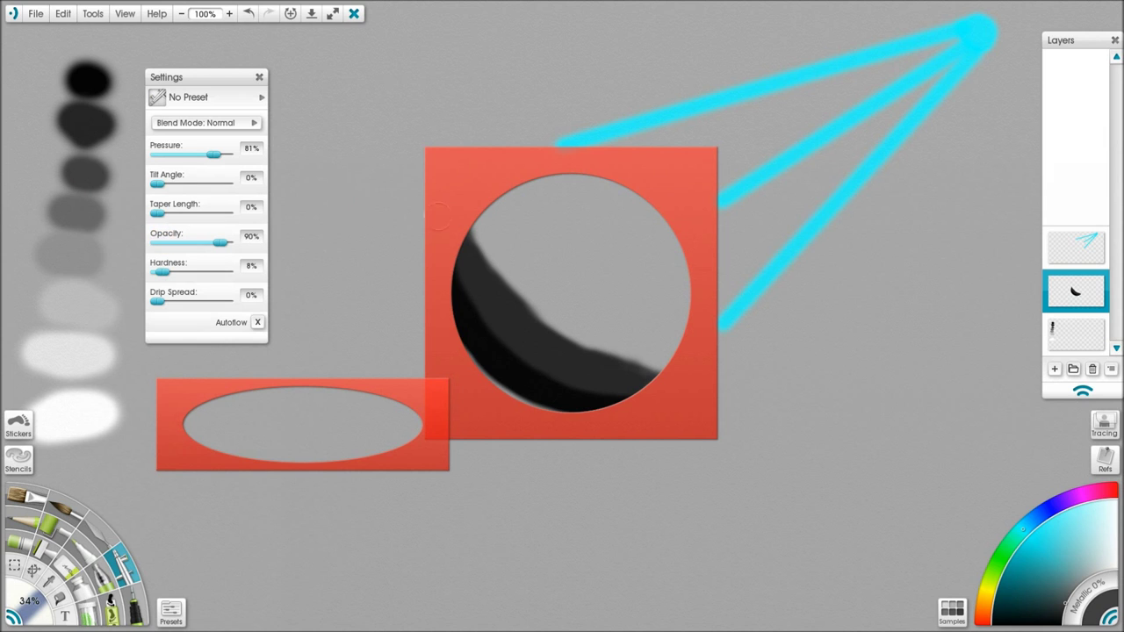
mouse_move(483, 231)
left_mouse_down()
mouse_move(525, 288)
mouse_move(516, 276)
mouse_move(588, 339)
mouse_move(511, 277)
mouse_move(592, 330)
mouse_move(540, 305)
mouse_move(637, 362)
mouse_move(533, 302)
mouse_move(611, 345)
mouse_move(538, 314)
mouse_move(667, 363)
mouse_move(603, 343)
mouse_move(648, 361)
left_mouse_up()
mouse_move(534, 293)
left_mouse_down()
mouse_move(478, 228)
mouse_move(596, 331)
mouse_move(533, 289)
mouse_move(561, 312)
mouse_move(653, 357)
left_mouse_up()
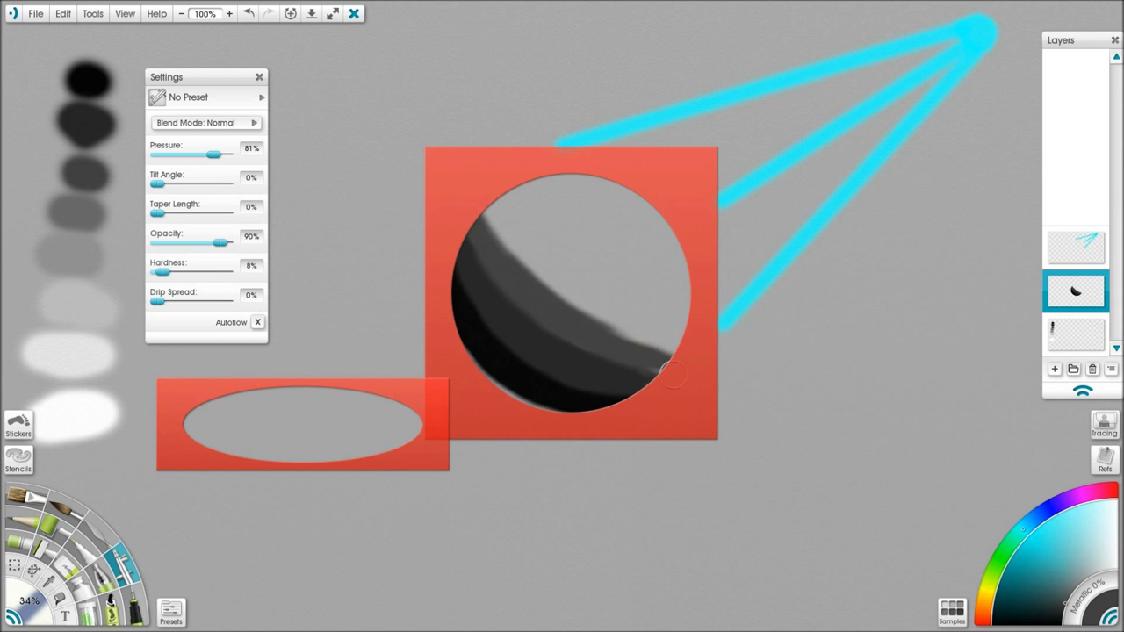
left_click(218, 124)
left_click_drag(80, 229, 78, 253)
key("ctrl+z")
left_click(63, 365)
key("ctrl+z")
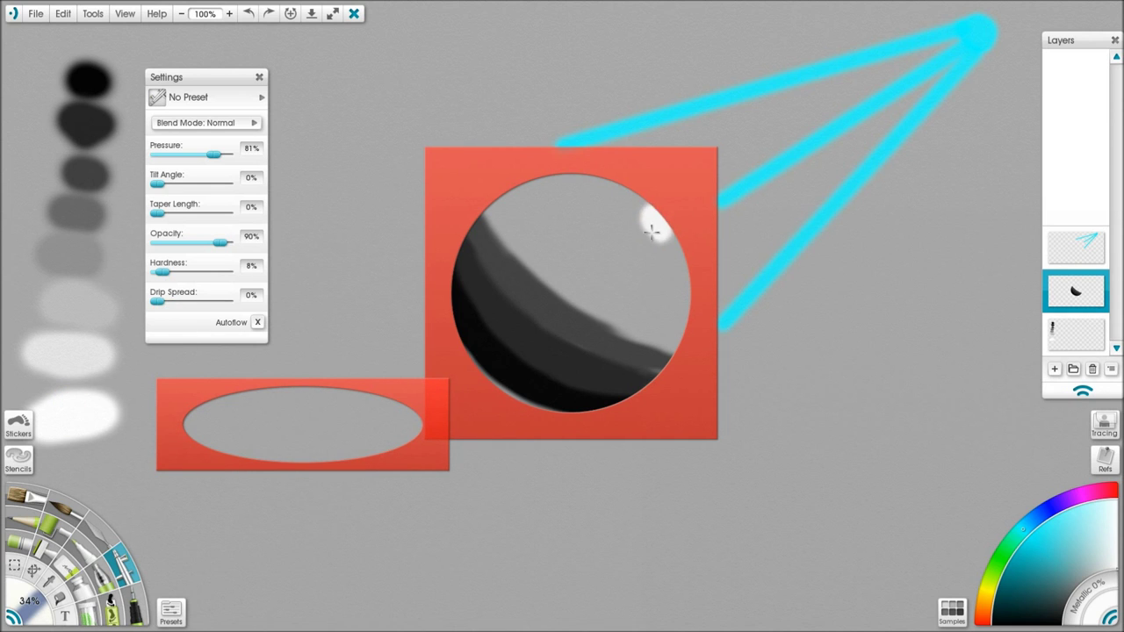
Paint a white highlight along the circle's upper-right edge, facing the light source and tapering toward both ends
mouse_move(651, 209)
left_mouse_down()
mouse_move(672, 240)
mouse_move(654, 212)
mouse_move(640, 238)
mouse_move(650, 251)
mouse_move(665, 249)
mouse_move(657, 214)
mouse_move(661, 233)
mouse_move(635, 206)
mouse_move(644, 197)
mouse_move(689, 299)
left_mouse_up()
mouse_move(679, 257)
left_mouse_down()
mouse_move(693, 288)
mouse_move(675, 245)
mouse_move(689, 339)
left_mouse_up()
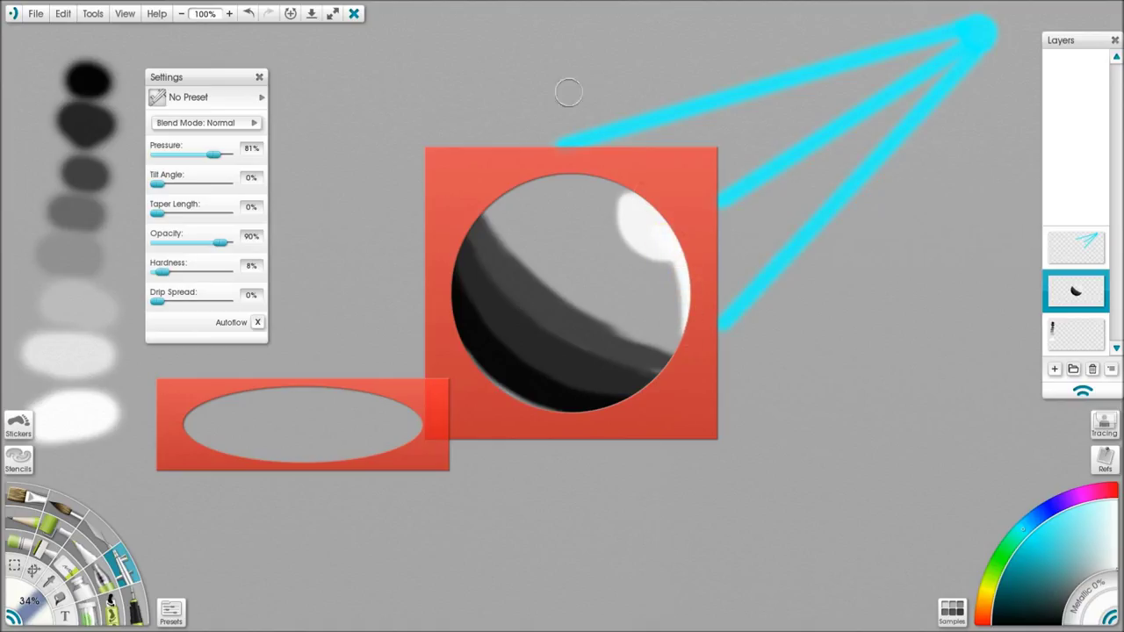
mouse_move(648, 211)
left_mouse_down()
mouse_move(589, 163)
mouse_move(619, 179)
mouse_move(607, 186)
mouse_move(549, 167)
mouse_move(598, 182)
mouse_move(544, 187)
mouse_move(570, 174)
left_mouse_up()
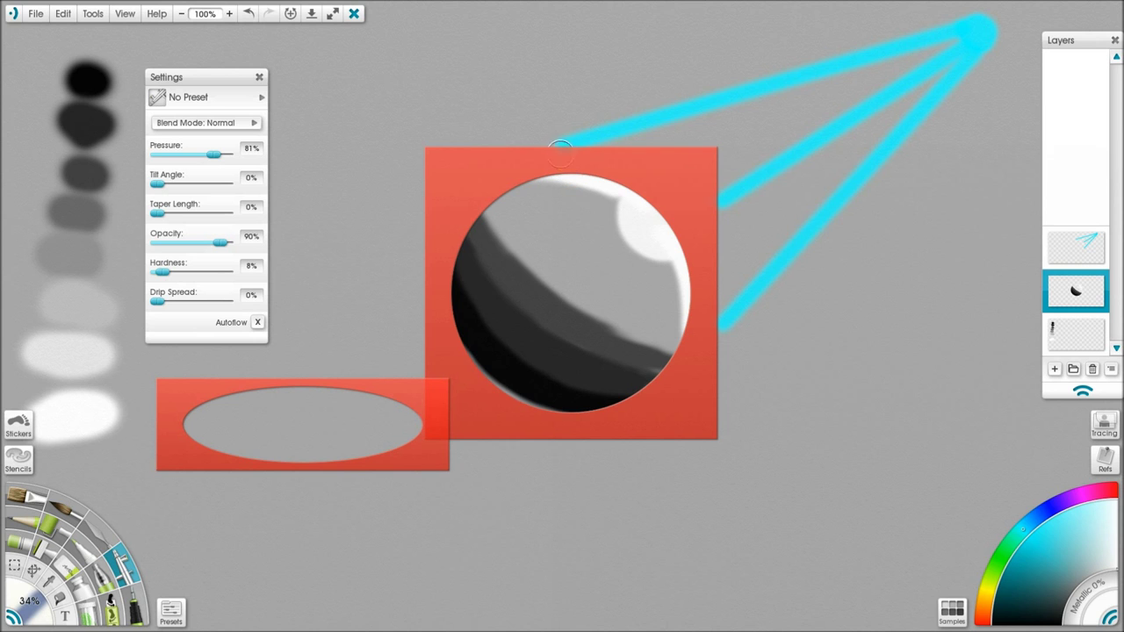
Sample the two light grey swatches nearest white in turn and paint their curved bands inward from the white highlight
left_click(72, 355, "alt")
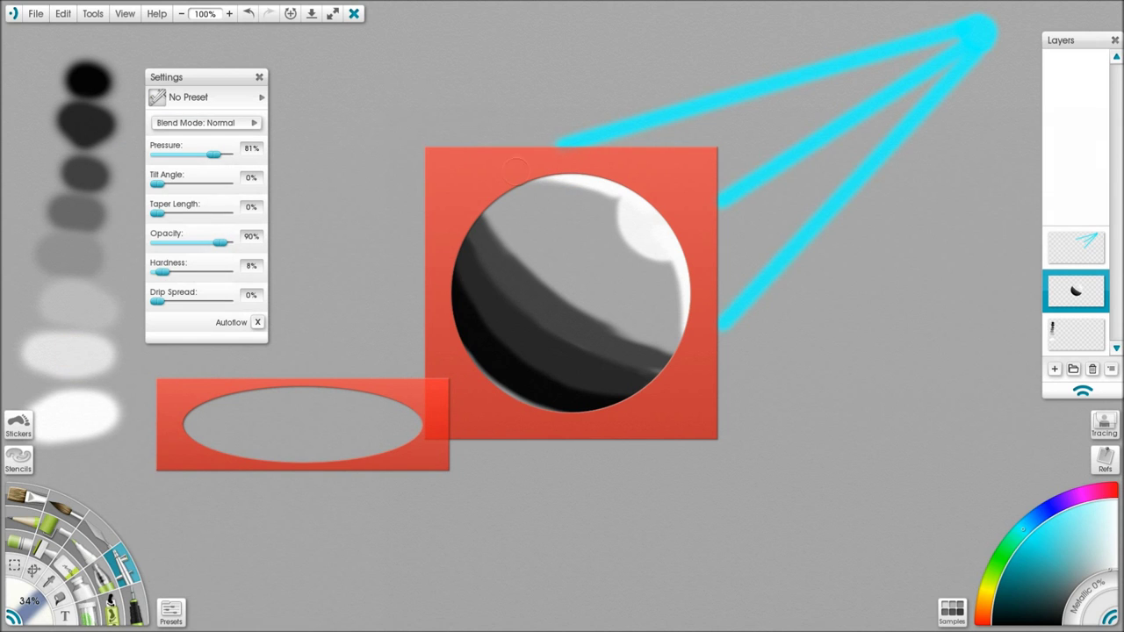
mouse_move(538, 185)
left_mouse_down()
mouse_move(577, 185)
mouse_move(534, 183)
mouse_move(617, 205)
mouse_move(605, 200)
mouse_move(630, 237)
mouse_move(600, 205)
mouse_move(679, 296)
mouse_move(668, 264)
mouse_move(679, 353)
mouse_move(680, 316)
mouse_move(650, 263)
left_mouse_up()
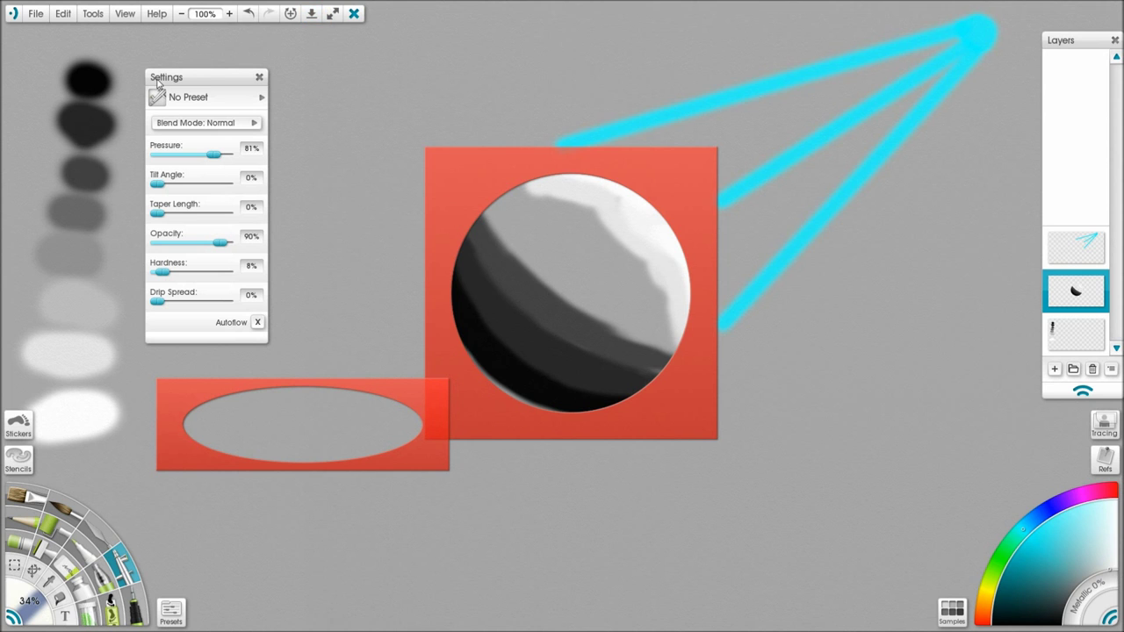
key("alt")
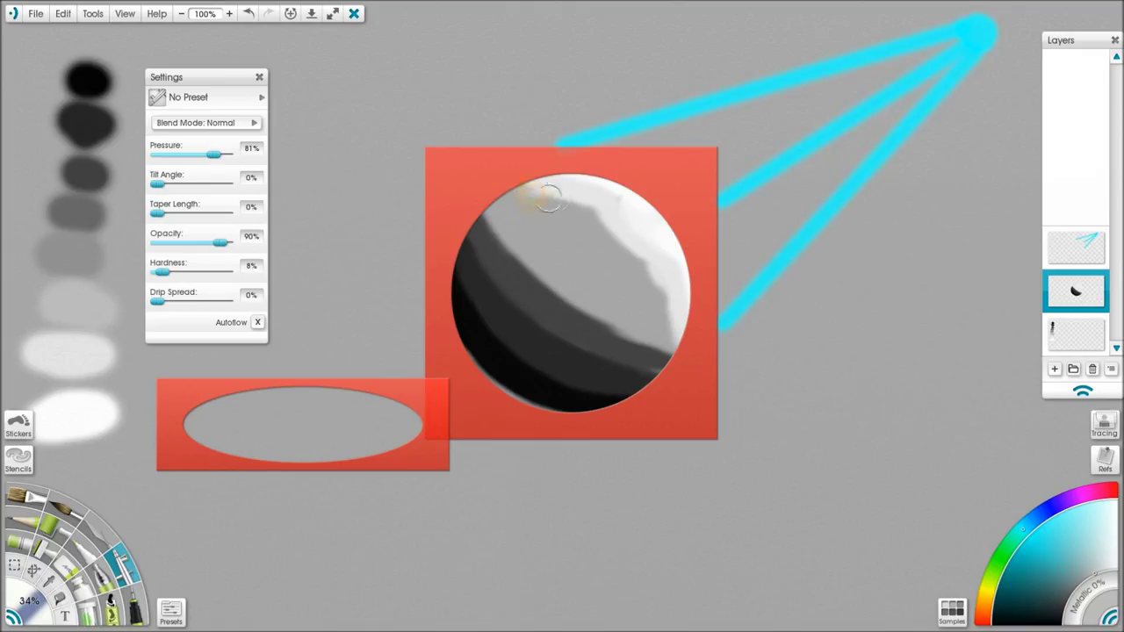
mouse_move(549, 195)
left_mouse_down()
mouse_move(605, 234)
mouse_move(585, 216)
left_mouse_up()
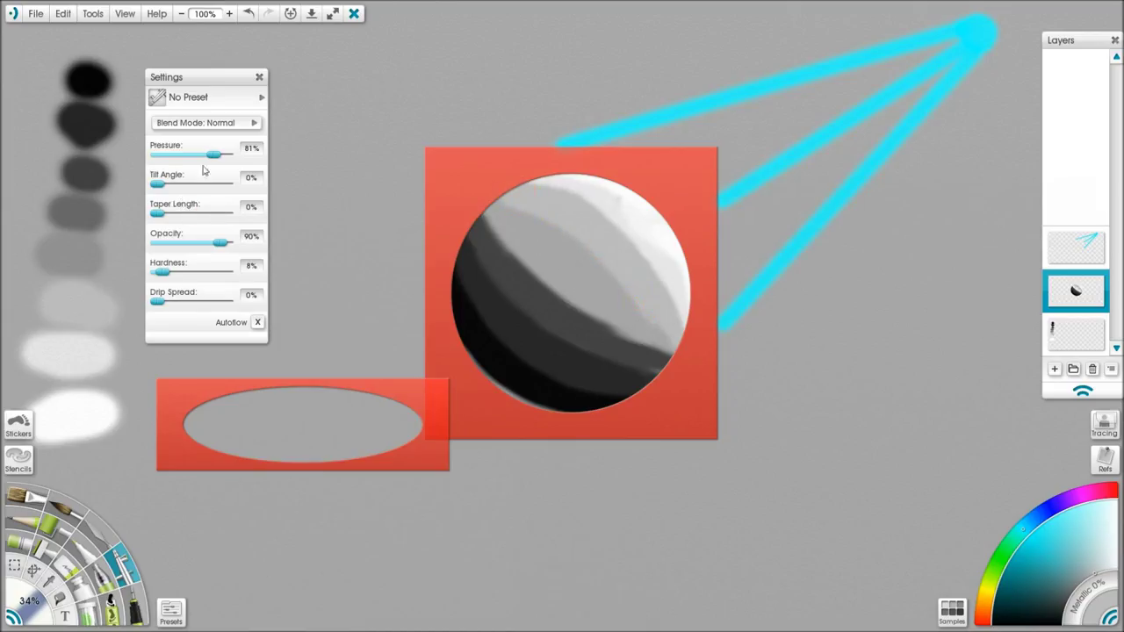
Sample the mid-grey swatch, fill the remaining central area of the sphere, and add a small dab on the lower-right dark band
key("alt")
left_click(77, 261, "alt")
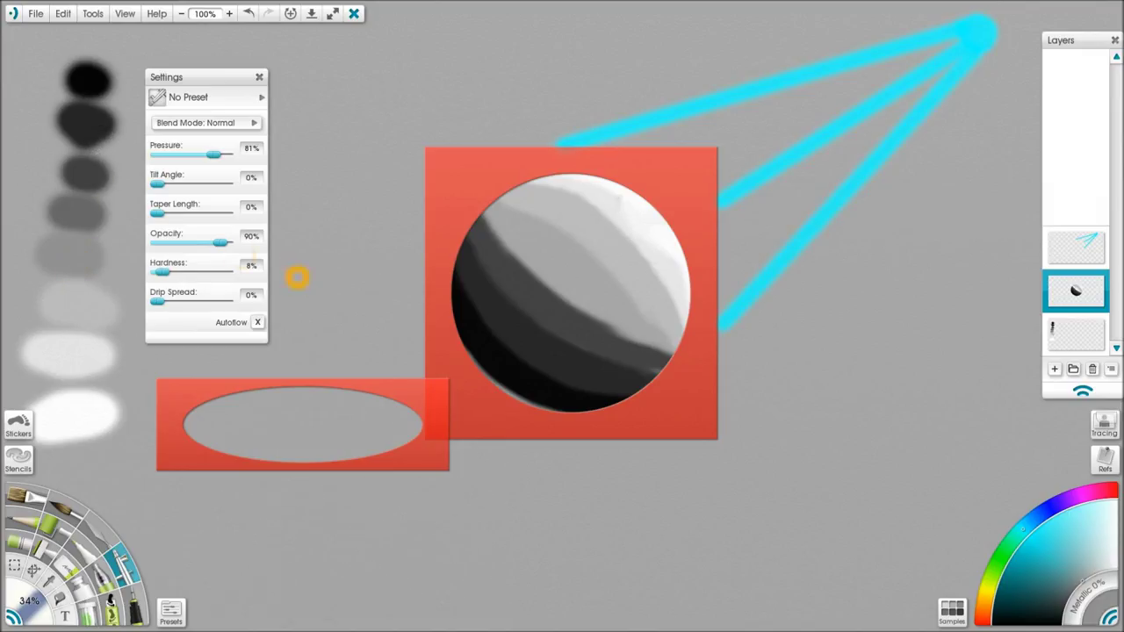
mouse_move(494, 209)
left_mouse_down()
mouse_move(557, 235)
mouse_move(487, 208)
mouse_move(536, 221)
mouse_move(533, 211)
mouse_move(498, 214)
mouse_move(570, 232)
mouse_move(497, 210)
mouse_move(583, 240)
mouse_move(512, 207)
mouse_move(583, 253)
mouse_move(543, 219)
mouse_move(664, 336)
mouse_move(533, 234)
mouse_move(601, 290)
left_mouse_up()
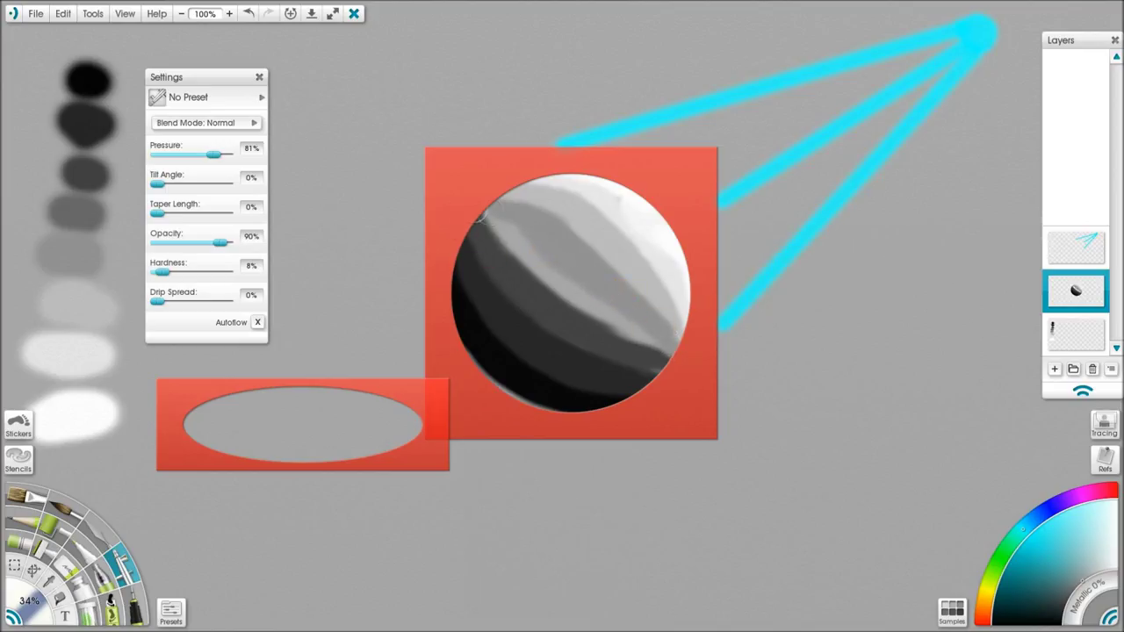
mouse_move(497, 216)
left_mouse_down()
mouse_move(522, 229)
mouse_move(511, 233)
mouse_move(484, 209)
mouse_move(561, 278)
mouse_move(671, 349)
mouse_move(622, 335)
mouse_move(571, 299)
mouse_move(605, 325)
mouse_move(494, 235)
mouse_move(524, 262)
mouse_move(502, 209)
mouse_move(559, 231)
mouse_move(556, 219)
mouse_move(598, 258)
mouse_move(569, 239)
mouse_move(593, 272)
left_mouse_up()
mouse_move(676, 352)
left_mouse_down()
mouse_move(665, 366)
mouse_move(658, 357)
left_mouse_up()
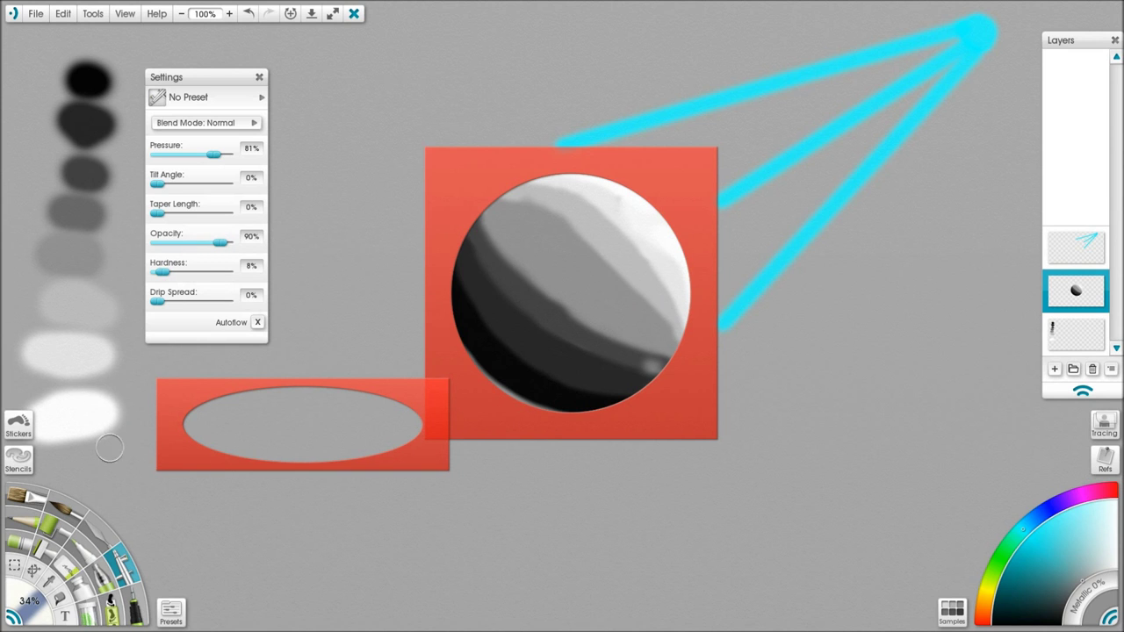
Select the palette knife with its Color Drag blending type, shift the settings panel clear, and enlarge the knife to 75%
left_click(99, 530)
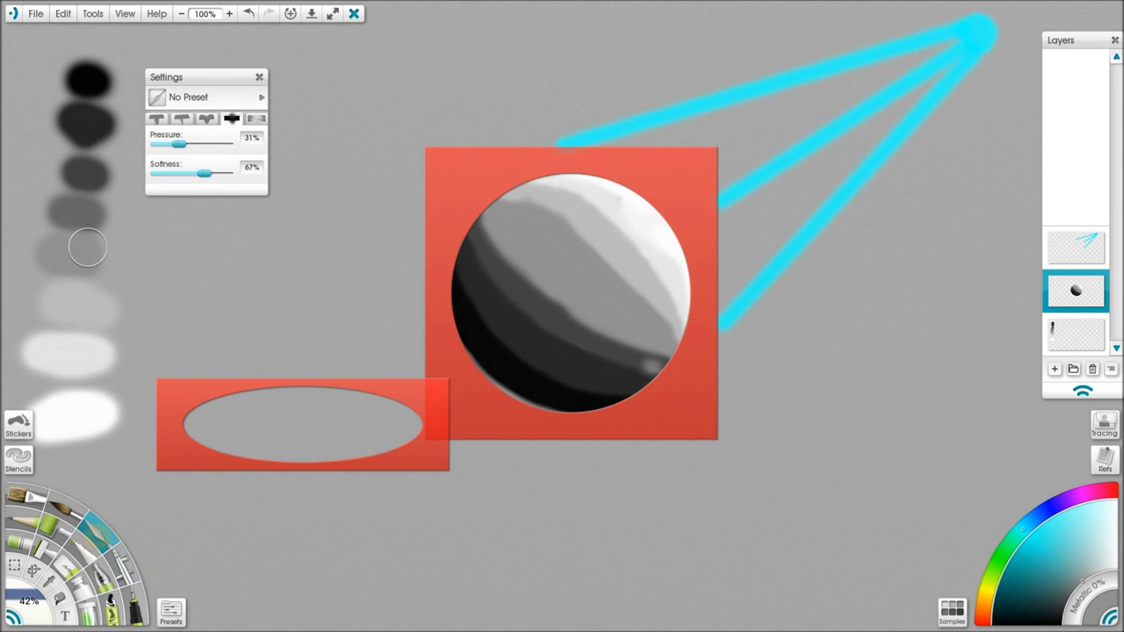
left_click(256, 120)
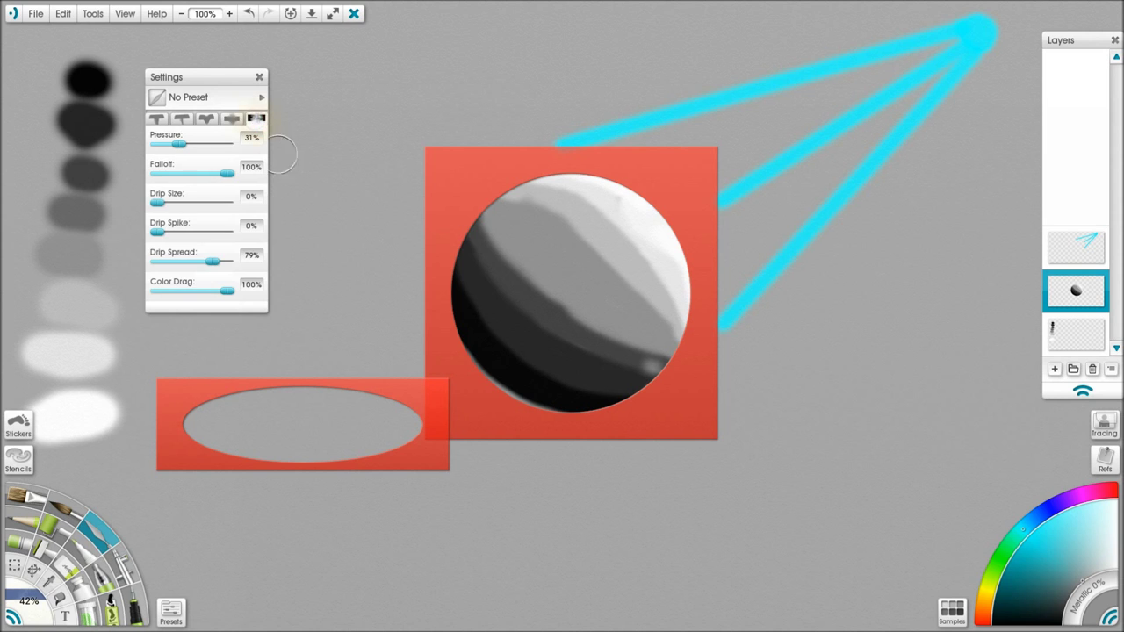
left_click_drag(212, 80, 210, 60)
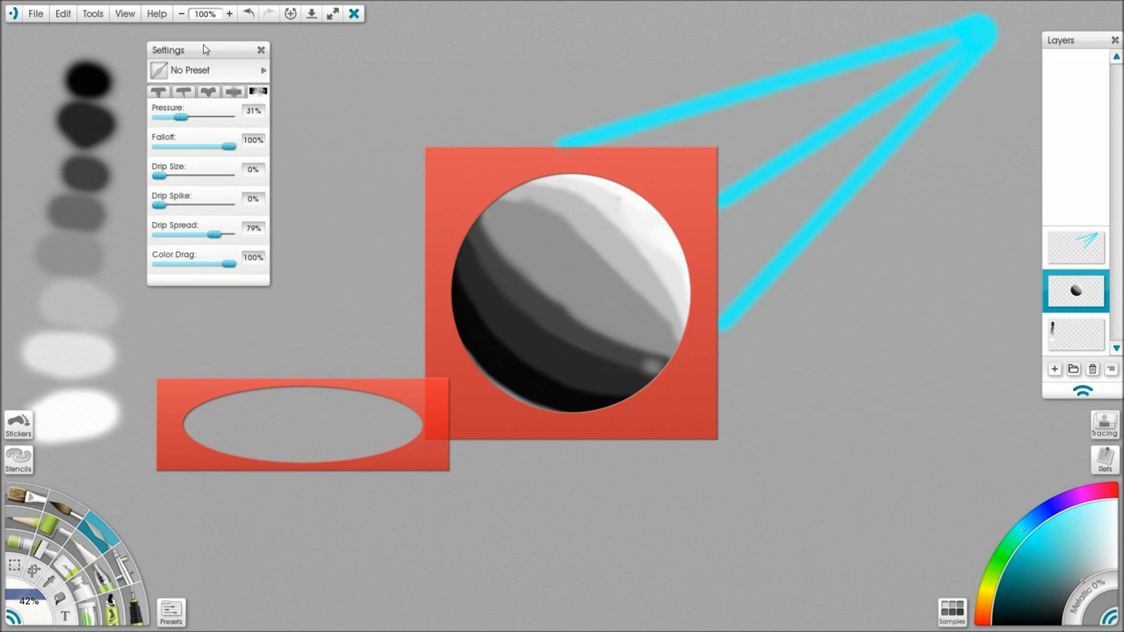
left_click(251, 82)
left_click(544, 276)
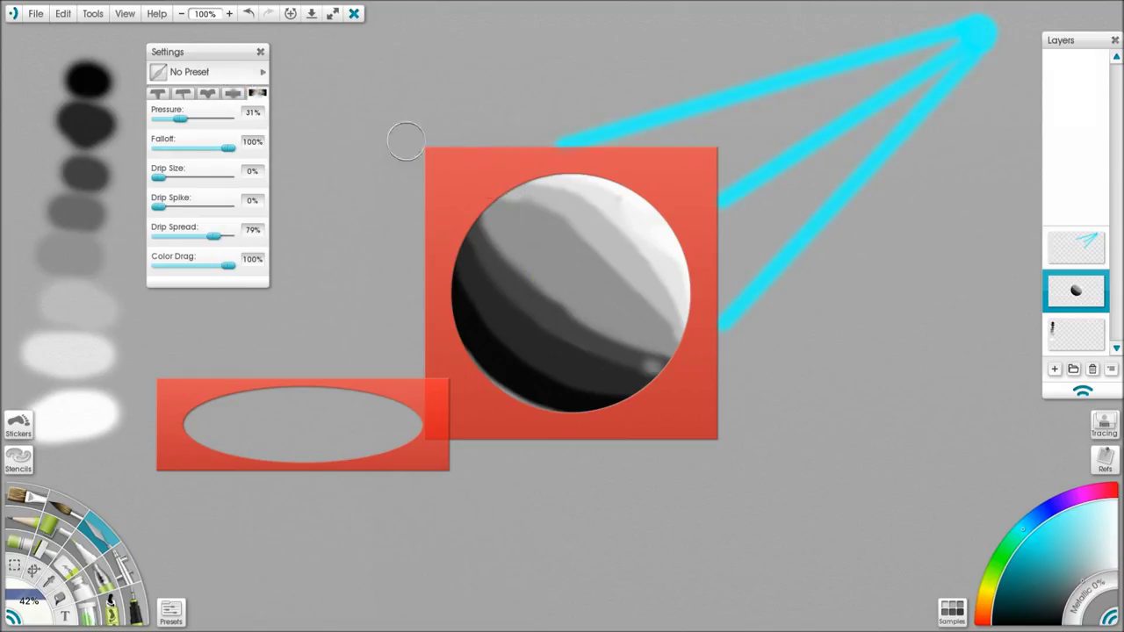
mouse_move(514, 240)
left_mouse_down("shift")
mouse_move(571, 219)
mouse_move(546, 233)
left_mouse_up("shift")
Blend the edge between the sphere's mid-grey center and the adjacent dark band, including the small dab near its lower-right rim
left_click_drag(492, 241, 550, 303)
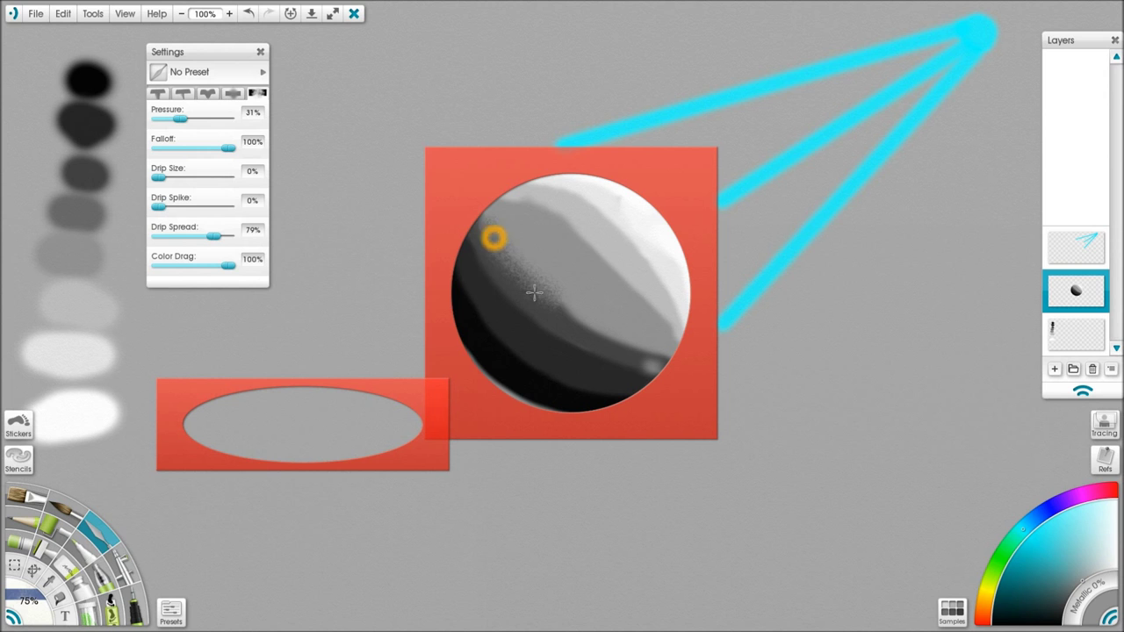
mouse_move(485, 231)
left_mouse_down()
mouse_move(585, 321)
mouse_move(542, 294)
left_mouse_up()
mouse_move(609, 339)
left_mouse_down()
mouse_move(663, 357)
mouse_move(498, 308)
left_mouse_up()
mouse_move(567, 339)
left_mouse_down()
mouse_move(493, 266)
mouse_move(535, 309)
left_mouse_up()
left_click_drag(482, 236, 563, 344)
left_click(503, 287)
left_click(527, 316)
left_click(557, 334)
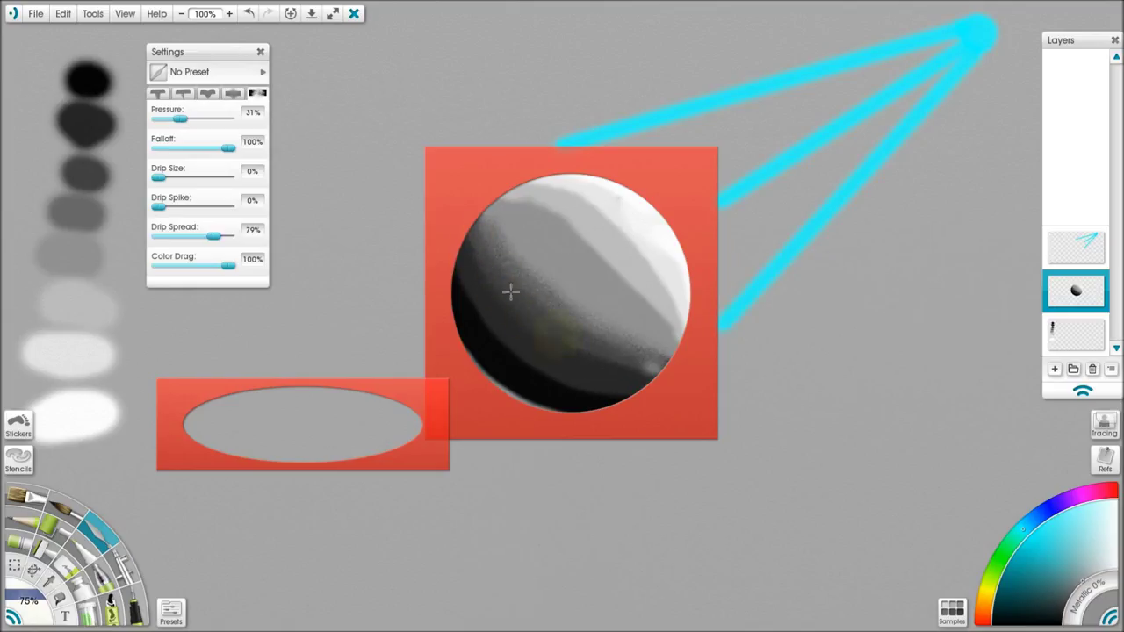
left_click(647, 364)
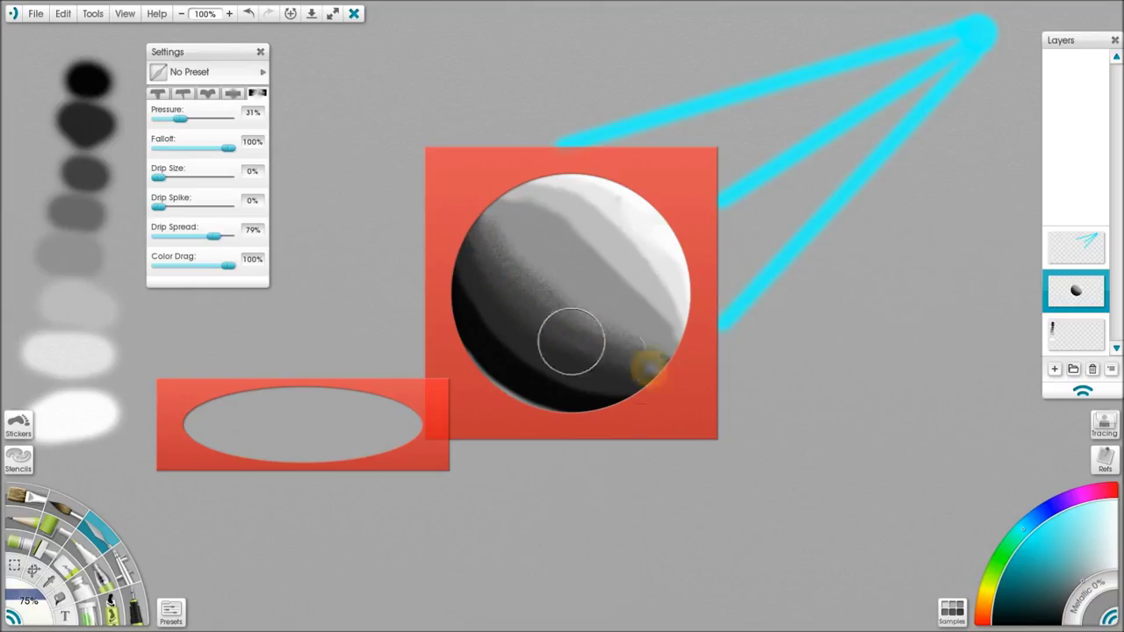
Blend the boundaries between the dark shadow bands across the sphere's lower-left side
left_click(515, 314)
left_click_drag(476, 264, 554, 353)
left_click_drag(474, 286, 551, 359)
mouse_move(550, 356)
left_mouse_down()
mouse_move(495, 328)
mouse_move(464, 281)
left_mouse_up()
mouse_move(524, 348)
left_mouse_down()
mouse_move(497, 331)
mouse_move(458, 264)
left_mouse_up()
mouse_move(462, 275)
left_mouse_down()
mouse_move(523, 352)
mouse_move(496, 335)
left_mouse_up()
left_click(532, 364)
left_click(527, 359)
left_click(634, 391)
mouse_move(582, 389)
left_mouse_down()
mouse_move(502, 335)
mouse_move(595, 384)
mouse_move(509, 351)
mouse_move(462, 278)
left_mouse_up()
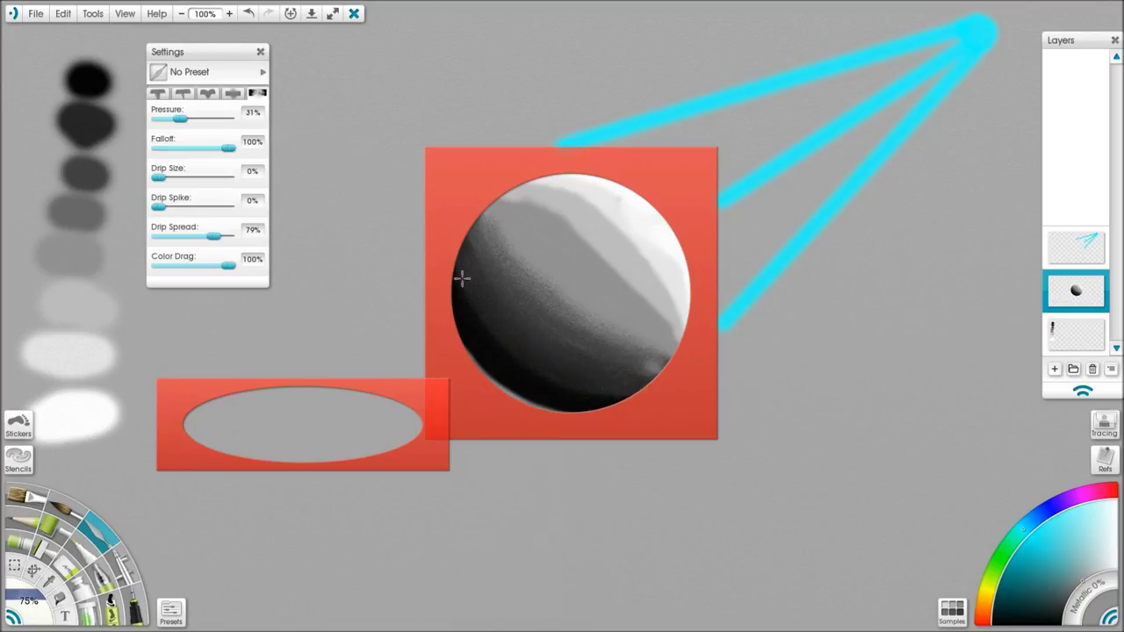
Rework the darkest crescent along the sphere's lower-left rim to scatter its tone into the neighboring shadow
left_click(458, 277)
left_click(522, 356)
left_click(554, 381)
left_click(600, 389)
left_click(492, 334)
left_click(467, 268)
left_click(465, 263)
Blend the light grey bands into the white highlight and the mid-grey center on the sphere's upper-right side
left_click(504, 214)
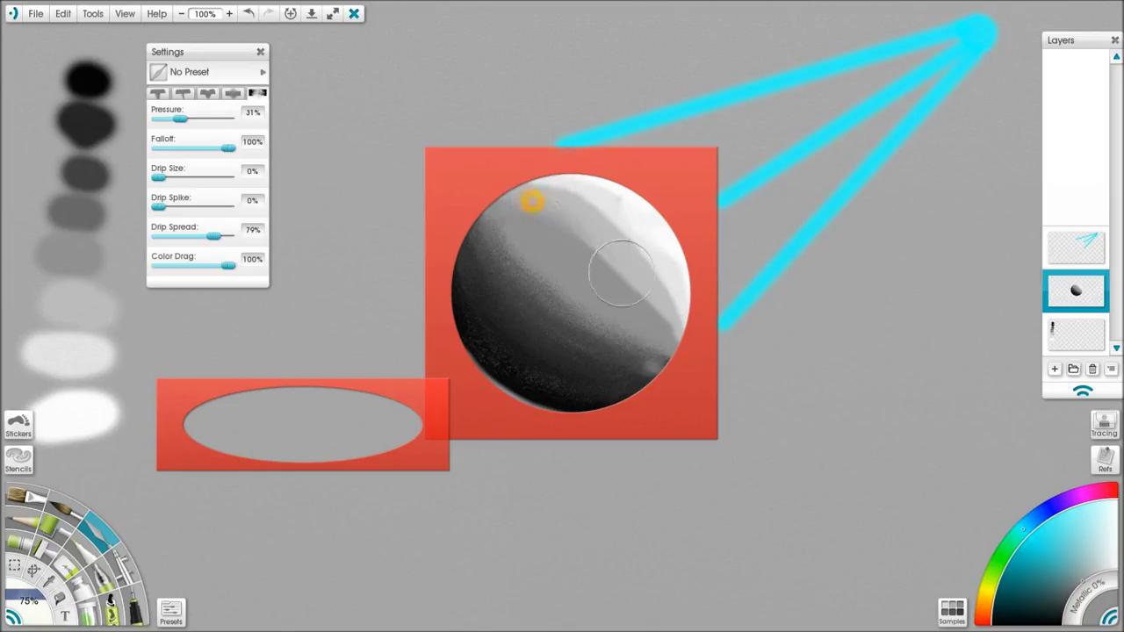
left_click(564, 205)
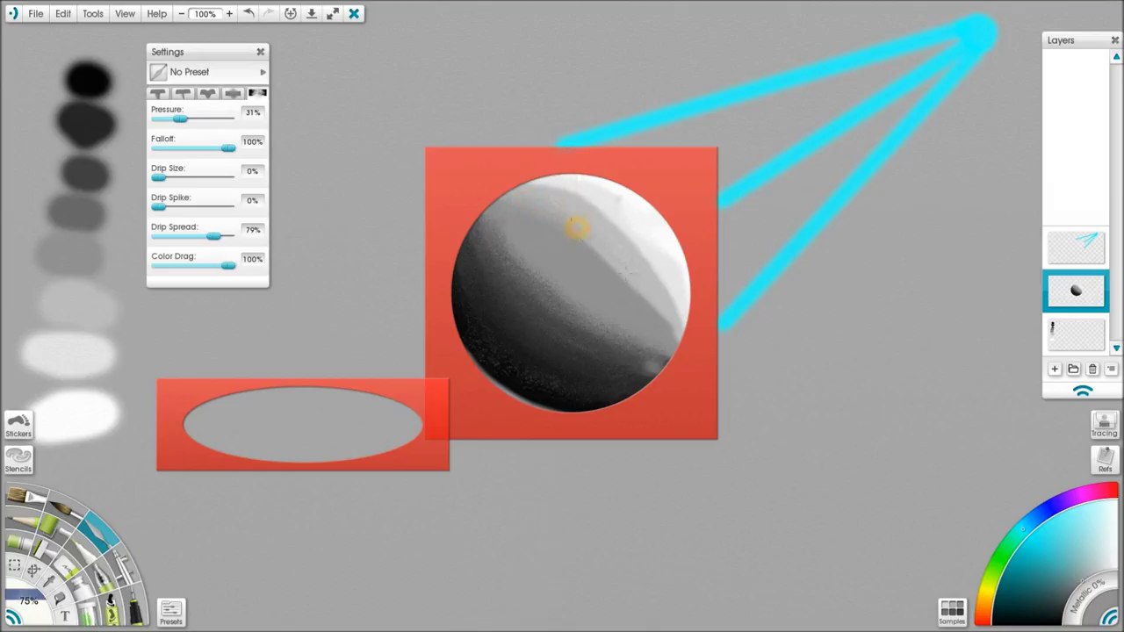
left_click(542, 223)
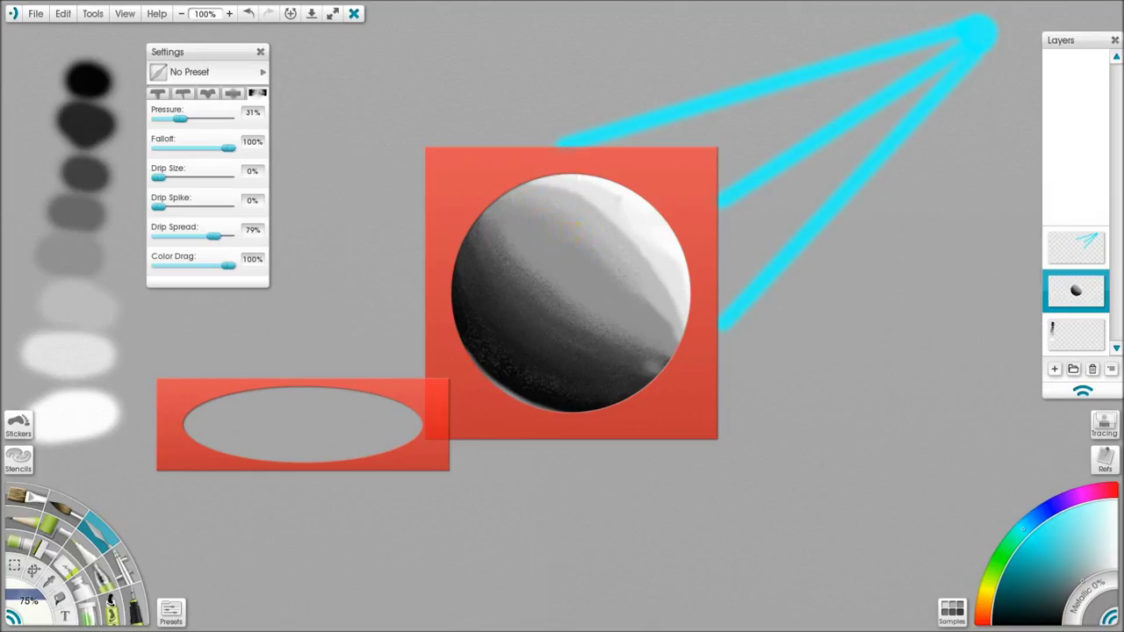
left_click_drag(654, 315, 667, 332)
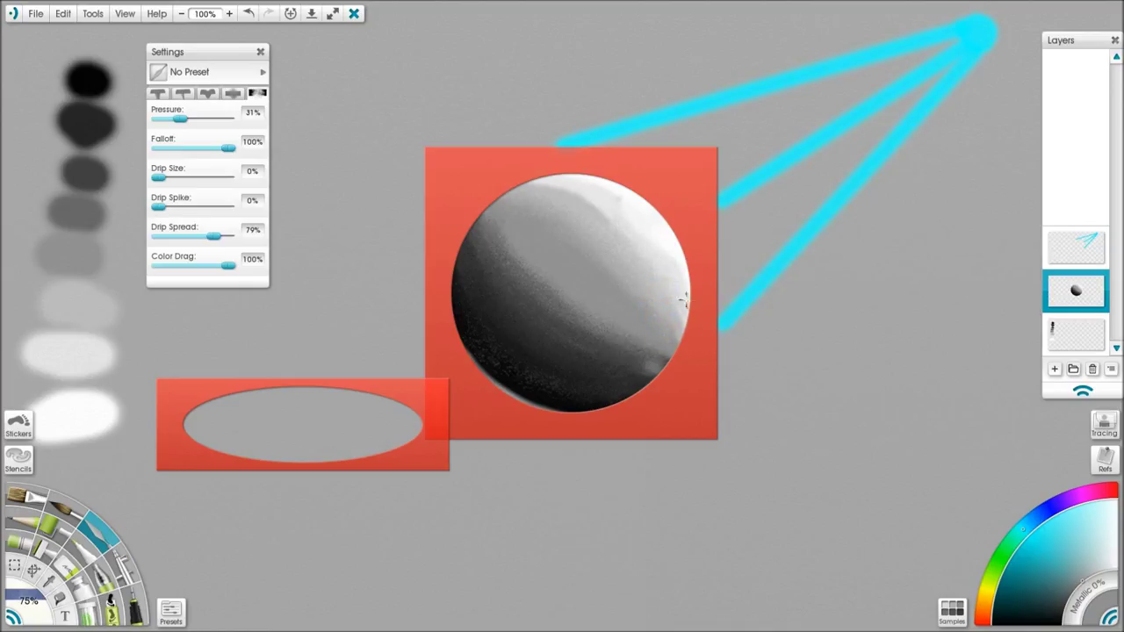
left_click(557, 198)
mouse_move(575, 183)
left_mouse_down()
mouse_move(615, 231)
mouse_move(610, 186)
mouse_move(663, 267)
mouse_move(676, 323)
mouse_move(646, 365)
mouse_move(660, 369)
mouse_move(632, 363)
mouse_move(637, 353)
mouse_move(590, 325)
left_mouse_up()
left_click_drag(656, 345, 577, 294)
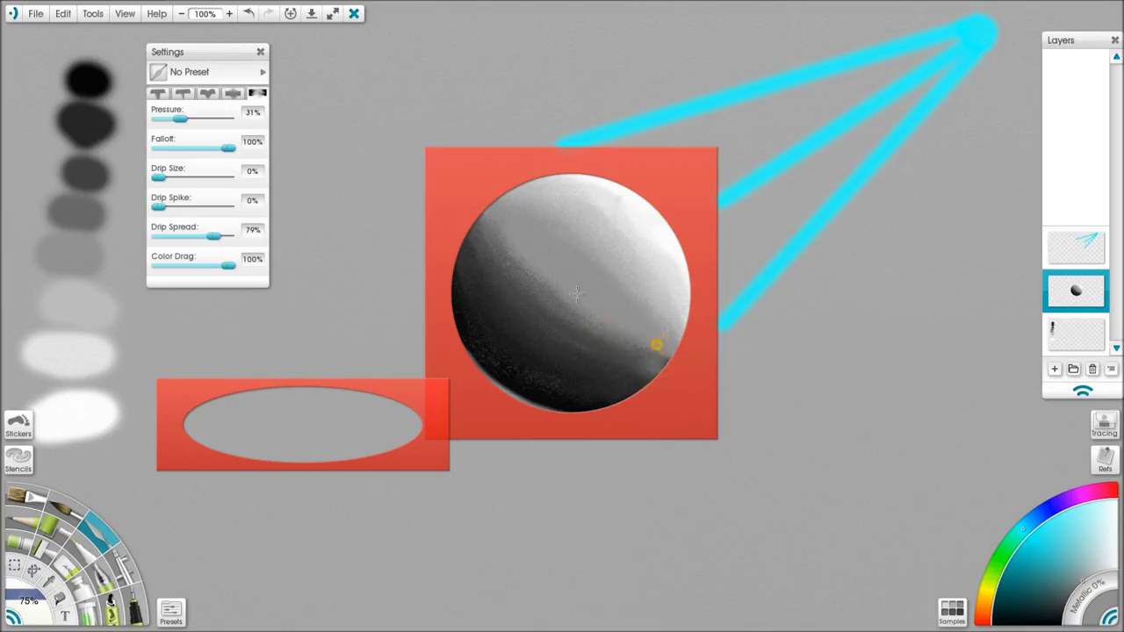
Make another blending pass over the transition from mid-grey to dark in the sphere's lower-left half
left_click_drag(533, 278, 534, 307)
mouse_move(501, 316)
left_mouse_down()
mouse_move(489, 307)
mouse_move(581, 377)
left_mouse_up()
left_click_drag(512, 338, 544, 316)
left_click(517, 272)
Switch the palette knife to its Softness blending type and smooth the grainy highlight and light grey transitions
left_click(232, 93)
left_click(225, 146)
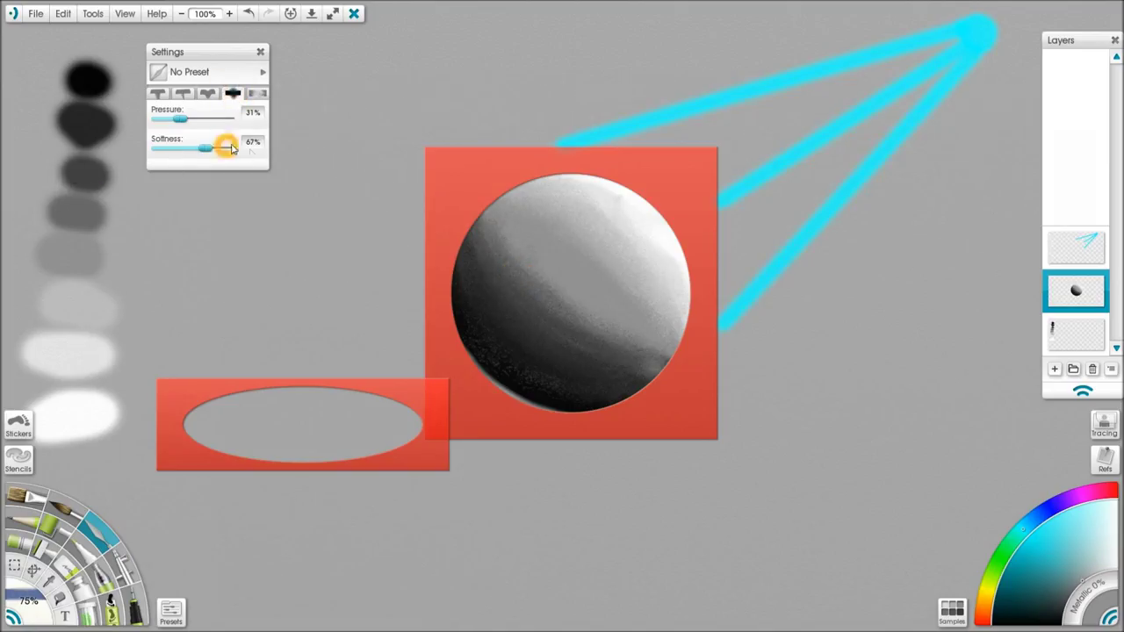
mouse_move(617, 199)
left_mouse_down()
mouse_move(545, 189)
mouse_move(582, 186)
mouse_move(575, 201)
mouse_move(552, 198)
mouse_move(634, 248)
mouse_move(585, 200)
mouse_move(633, 235)
left_mouse_up()
left_click_drag(566, 188, 673, 286)
mouse_move(650, 248)
left_mouse_down()
mouse_move(678, 307)
mouse_move(668, 268)
mouse_move(683, 307)
left_mouse_up()
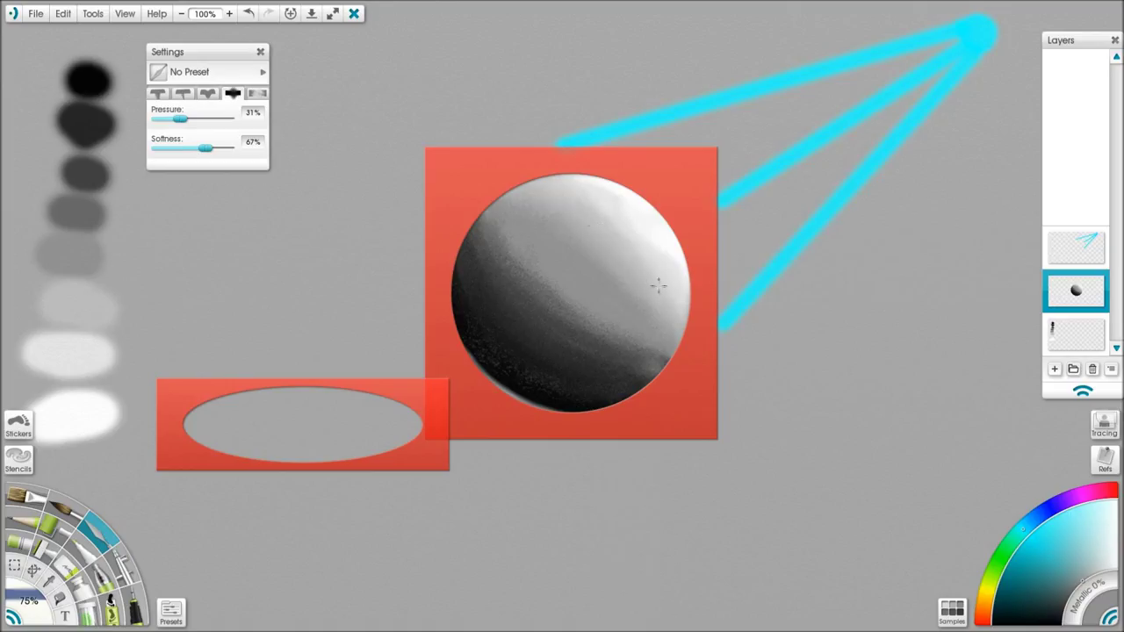
left_click_drag(629, 294, 585, 213)
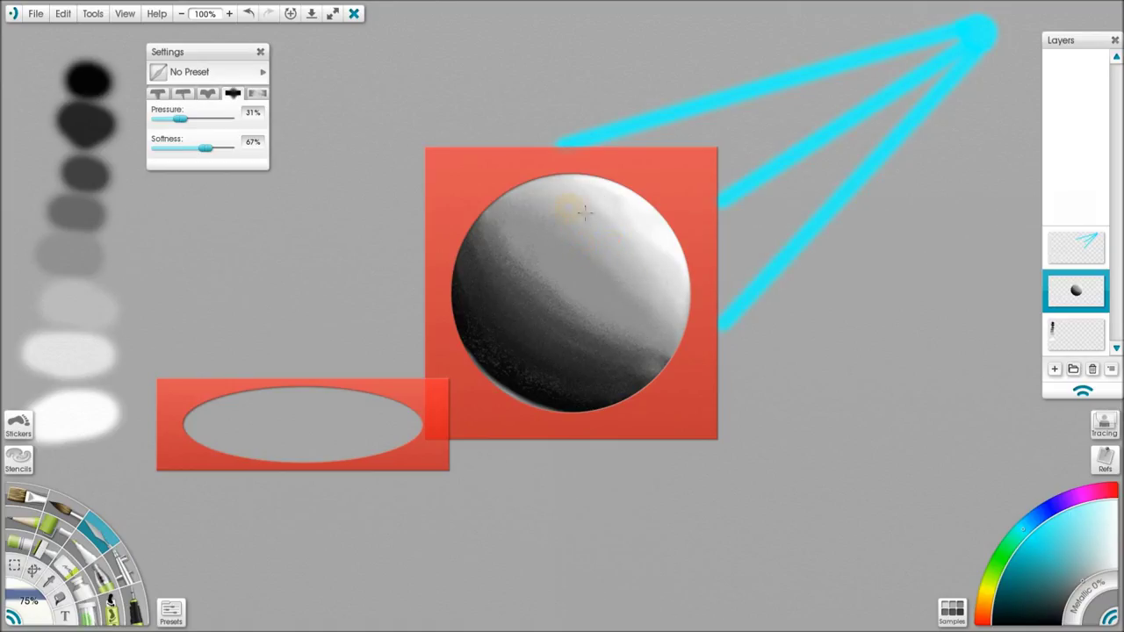
Smooth the grainy diagonal transition between the sphere's mid-grey center and its shadow down to the lower-right rim
left_click_drag(549, 279, 577, 318)
left_click_drag(509, 248, 563, 318)
mouse_move(536, 282)
left_mouse_down()
mouse_move(489, 223)
mouse_move(571, 311)
left_mouse_up()
mouse_move(488, 229)
left_mouse_down()
mouse_move(606, 330)
mouse_move(570, 321)
mouse_move(652, 351)
left_mouse_up()
mouse_move(659, 342)
left_mouse_down()
mouse_move(580, 343)
mouse_move(658, 367)
left_mouse_up()
left_click(628, 367)
left_click(536, 315)
left_click(617, 372)
Soften the darkest tones along the sphere's bottom and left rim
left_click(566, 390)
mouse_move(603, 408)
left_mouse_down()
mouse_move(509, 371)
mouse_move(485, 338)
left_mouse_up()
left_click_drag(579, 406, 471, 308)
left_click_drag(510, 372, 448, 251)
left_click_drag(484, 348, 443, 241)
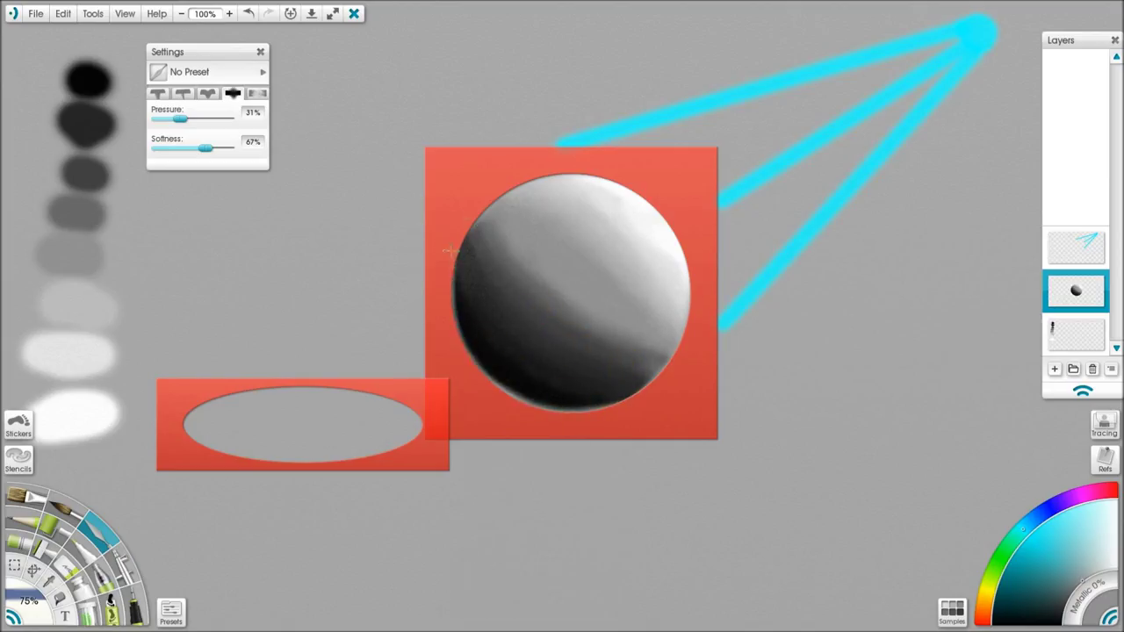
Touch up the remaining rough spots in the sphere's shadow and midtone areas with the soft blender
left_click(507, 286)
left_click(493, 273)
left_click(628, 353)
left_click(532, 294)
left_click(493, 227)
left_click(570, 324)
Invert the circle stencil to mask the sphere and move the ellipse stencil over the sphere's lower-left base
left_click(512, 173)
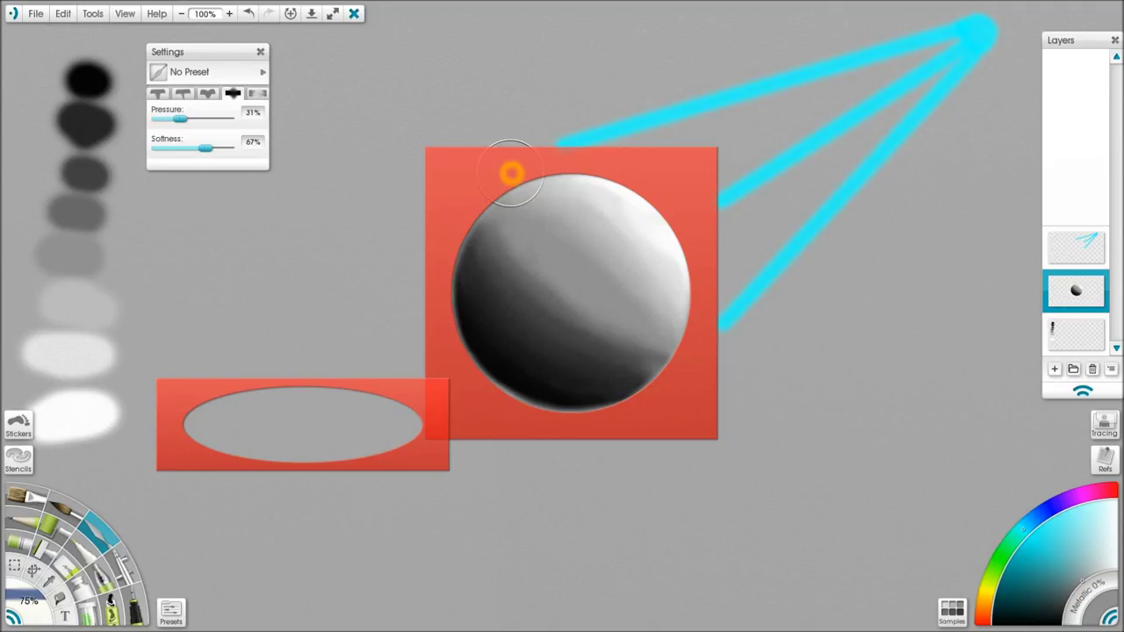
left_click_drag(511, 173, 485, 186)
right_click(485, 186)
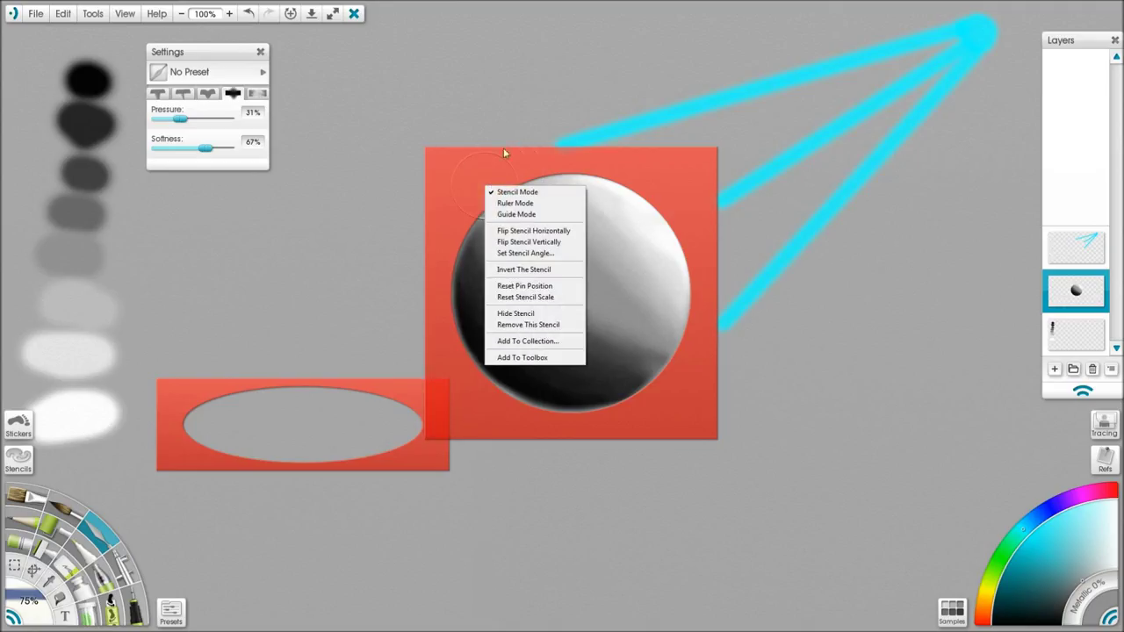
left_click(523, 270)
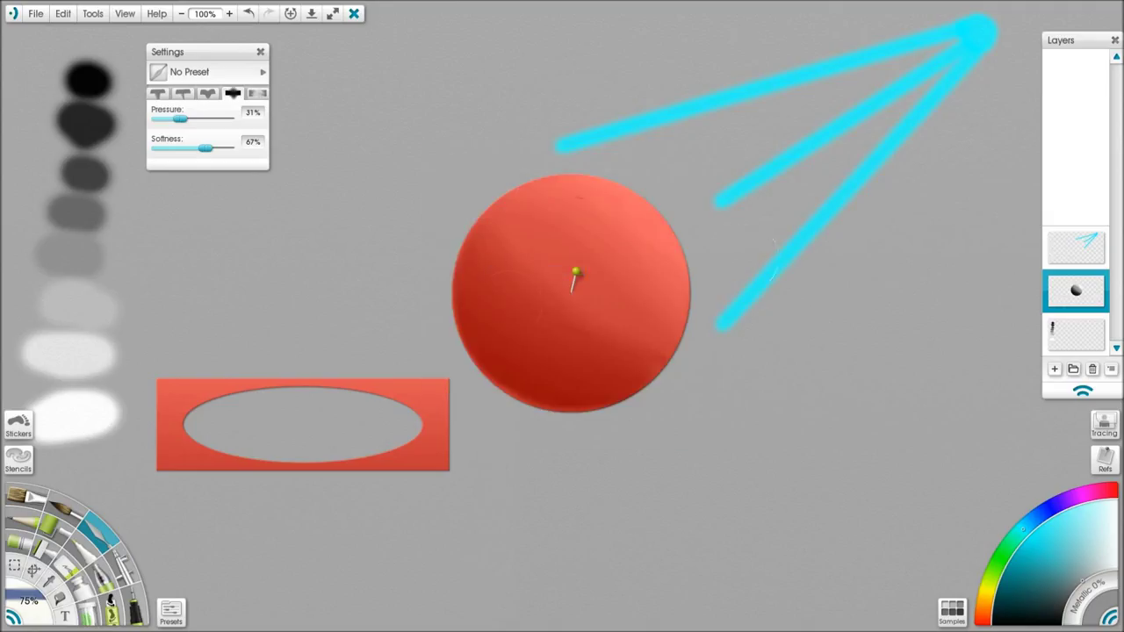
left_click_drag(439, 395, 578, 375)
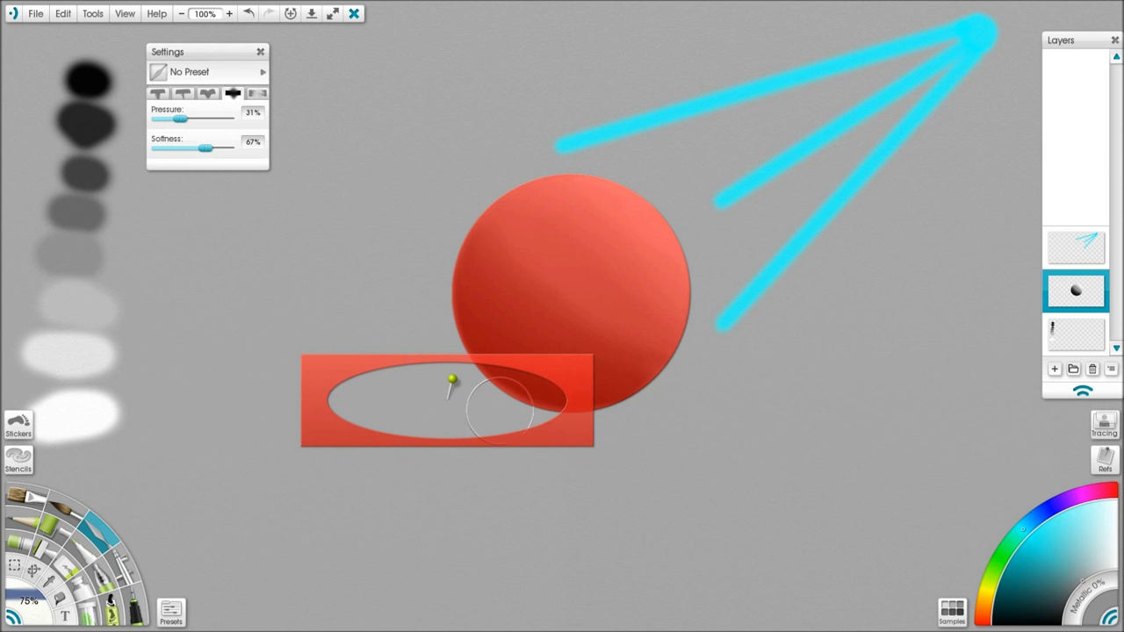
Sample the black swatch and, with the airbrush at 49% size, paint the part of the ellipse nearest the sphere
left_click(133, 73)
left_click(107, 76)
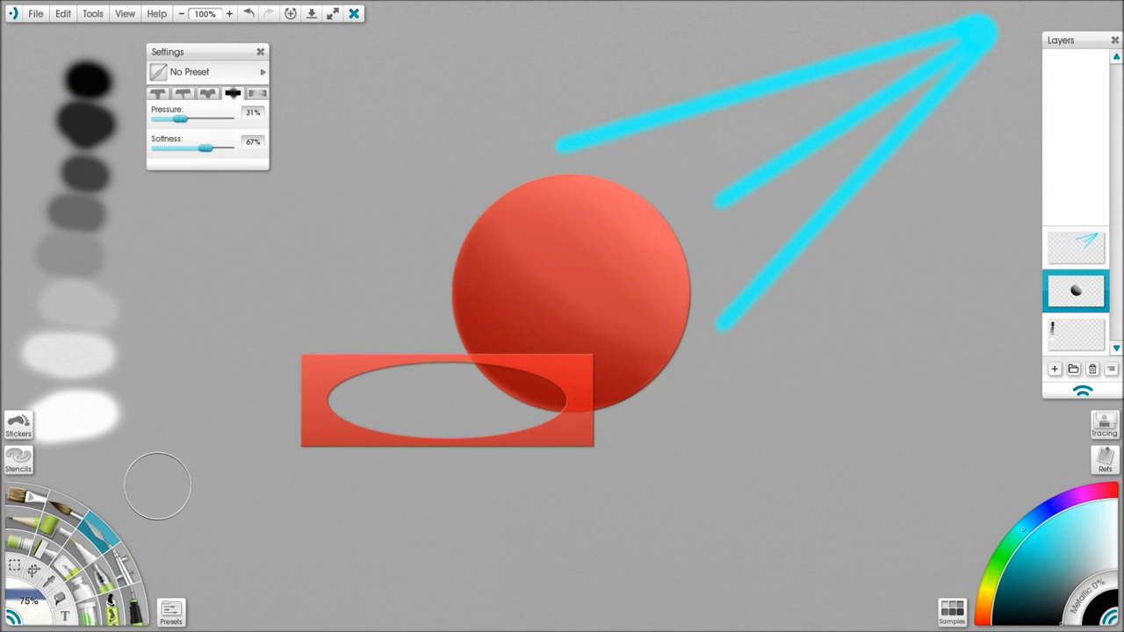
left_click(128, 567)
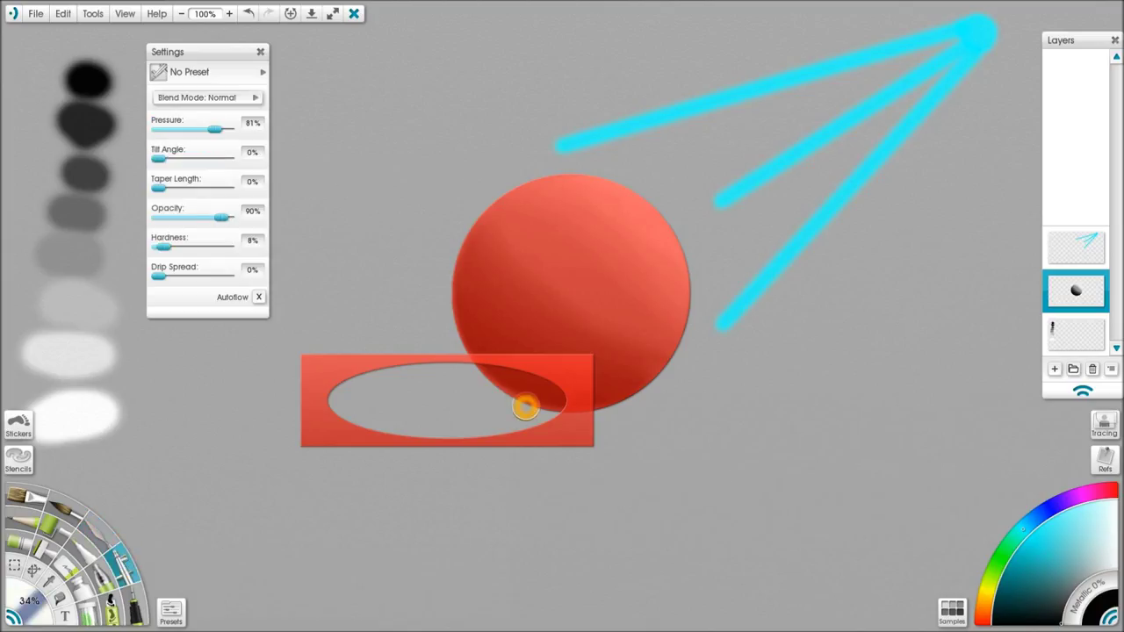
left_click_drag(483, 405, 511, 408)
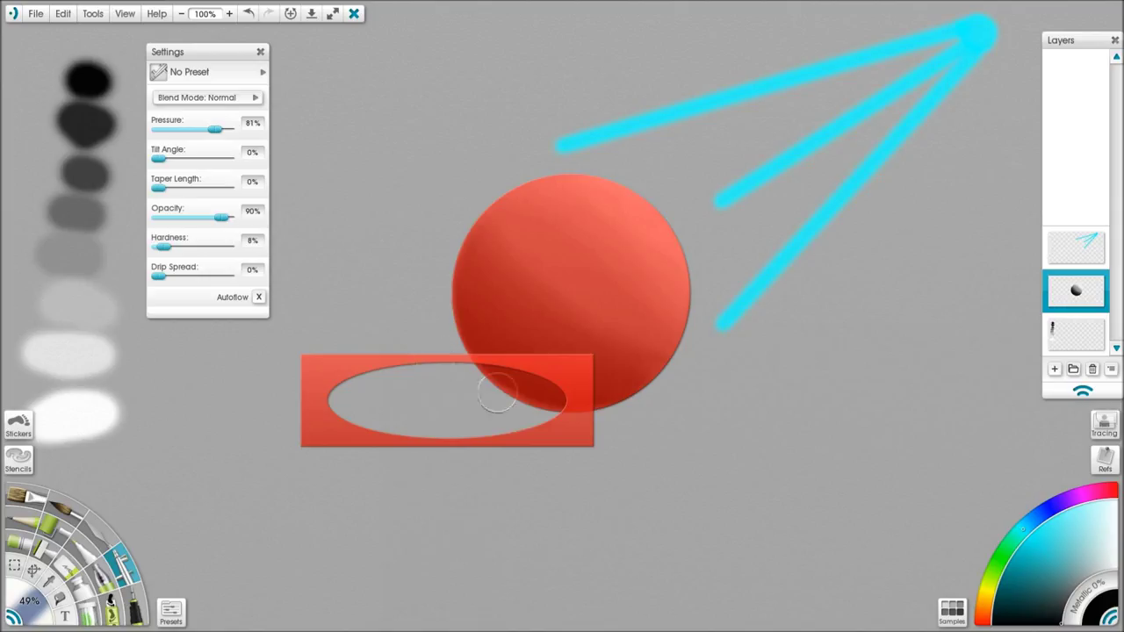
mouse_move(515, 406)
left_mouse_down()
mouse_move(482, 381)
mouse_move(522, 396)
mouse_move(482, 380)
mouse_move(546, 398)
mouse_move(491, 394)
mouse_move(512, 408)
mouse_move(555, 409)
mouse_move(542, 415)
mouse_move(503, 398)
mouse_move(506, 410)
mouse_move(465, 378)
mouse_move(487, 376)
mouse_move(456, 376)
mouse_move(480, 396)
mouse_move(454, 378)
mouse_move(511, 409)
mouse_move(452, 374)
mouse_move(471, 402)
mouse_move(447, 378)
mouse_move(517, 417)
mouse_move(461, 399)
mouse_move(496, 421)
mouse_move(522, 416)
mouse_move(462, 417)
mouse_move(509, 426)
mouse_move(438, 382)
mouse_move(461, 415)
mouse_move(449, 370)
mouse_move(487, 419)
mouse_move(437, 384)
mouse_move(463, 424)
mouse_move(445, 418)
mouse_move(422, 376)
mouse_move(422, 393)
mouse_move(443, 414)
mouse_move(422, 374)
mouse_move(443, 422)
left_mouse_up()
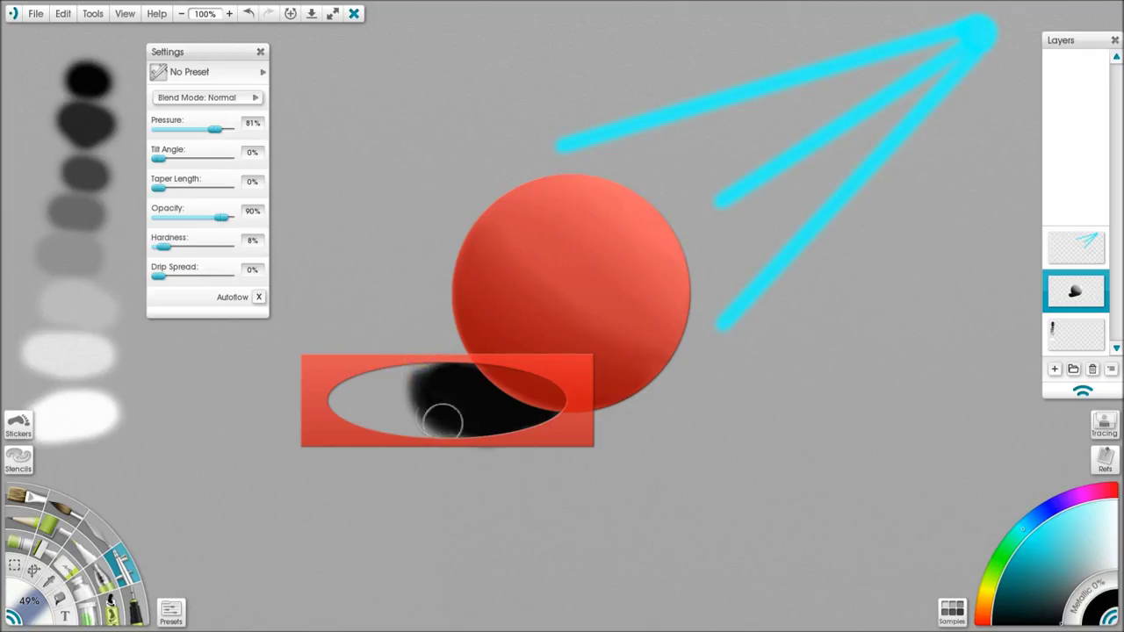
mouse_move(449, 414)
left_mouse_down()
mouse_move(419, 387)
mouse_move(417, 405)
mouse_move(430, 370)
mouse_move(413, 408)
mouse_move(424, 372)
mouse_move(429, 415)
mouse_move(410, 403)
mouse_move(472, 412)
mouse_move(431, 421)
mouse_move(413, 377)
mouse_move(424, 429)
mouse_move(456, 423)
mouse_move(398, 398)
mouse_move(411, 418)
mouse_move(402, 377)
left_mouse_up()
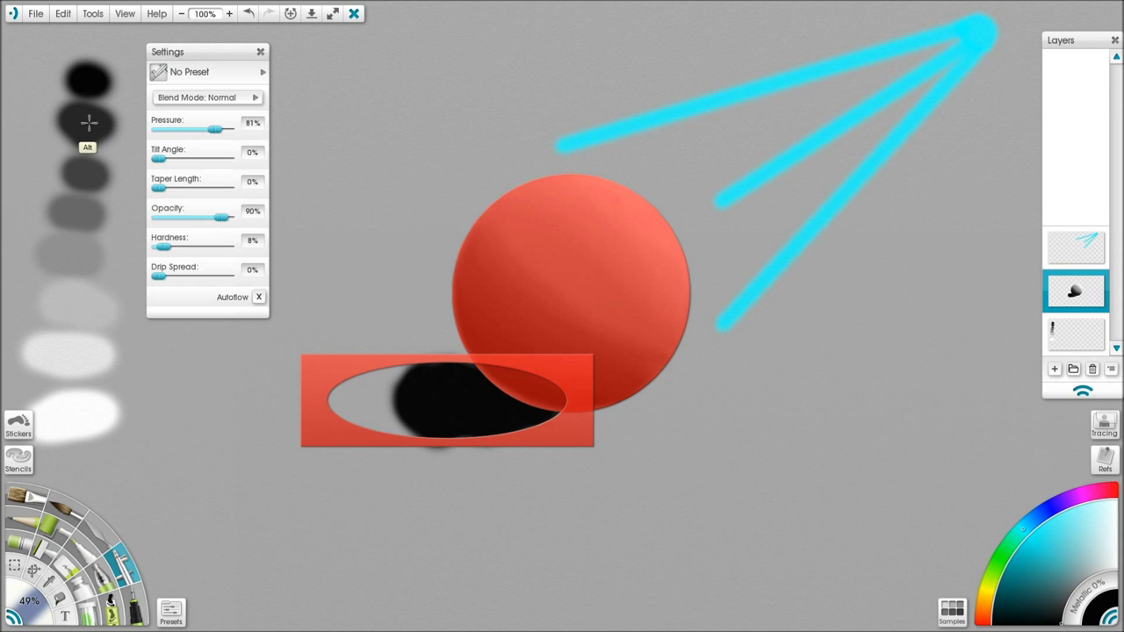
Sample the second-darkest swatch and fill the ellipse's far left part, overlapping the edge of the black shadow
left_click(390, 352)
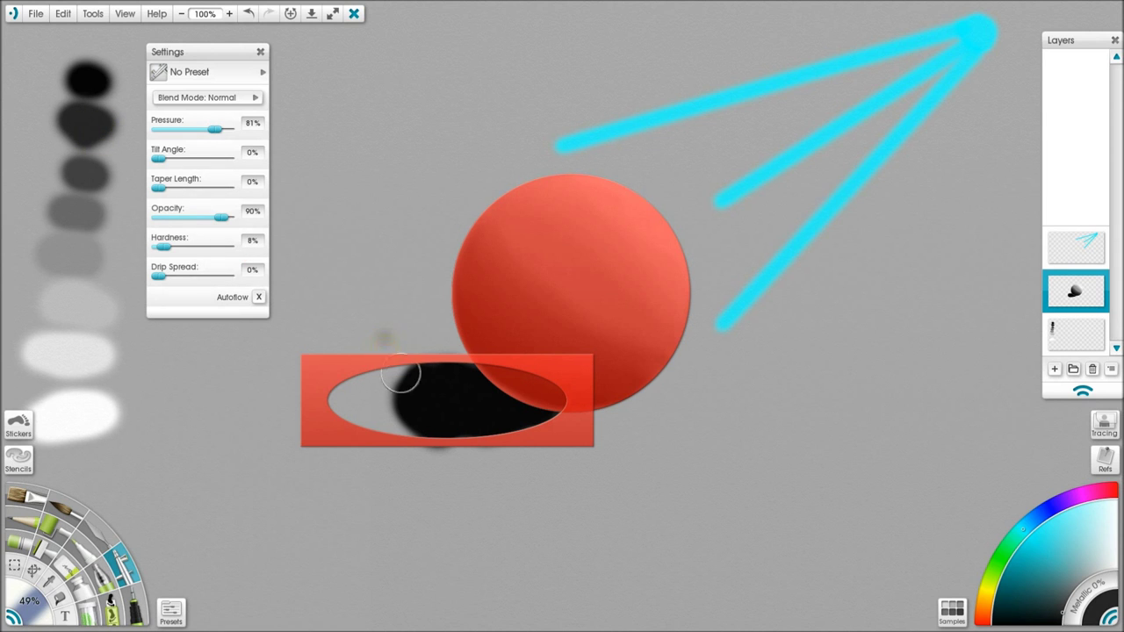
mouse_move(415, 380)
left_mouse_down()
mouse_move(415, 428)
mouse_move(381, 412)
mouse_move(375, 382)
mouse_move(368, 394)
mouse_move(378, 377)
mouse_move(365, 402)
mouse_move(387, 374)
mouse_move(369, 401)
mouse_move(341, 389)
left_mouse_up()
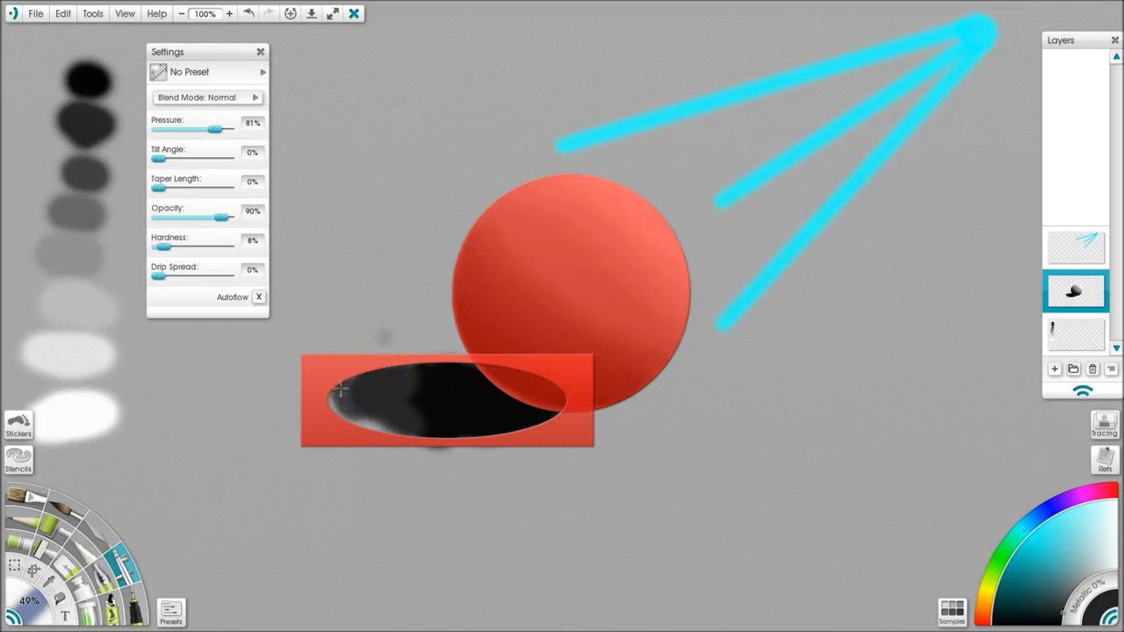
mouse_move(408, 427)
left_mouse_down()
mouse_move(356, 421)
mouse_move(354, 402)
mouse_move(341, 411)
mouse_move(368, 372)
mouse_move(415, 367)
mouse_move(413, 409)
mouse_move(410, 375)
mouse_move(454, 418)
mouse_move(414, 401)
mouse_move(463, 427)
mouse_move(423, 384)
mouse_move(461, 364)
left_mouse_up()
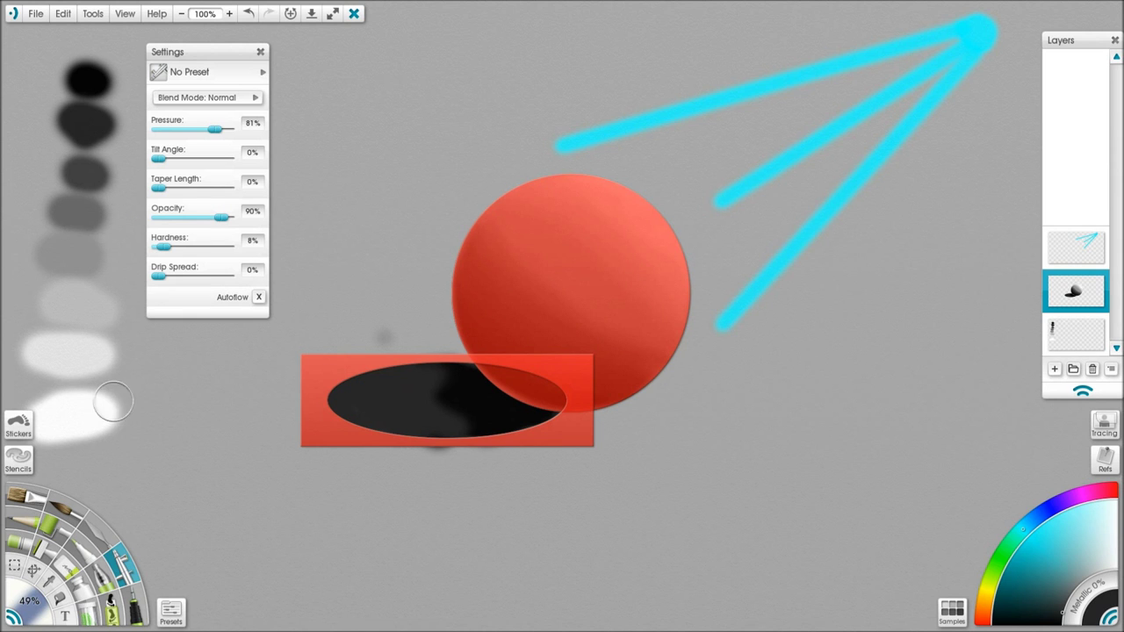
Blend the cast shadow's two dark tones with the palette knife, using the Color Drag type first and the Softness type to smooth them
left_click(107, 546)
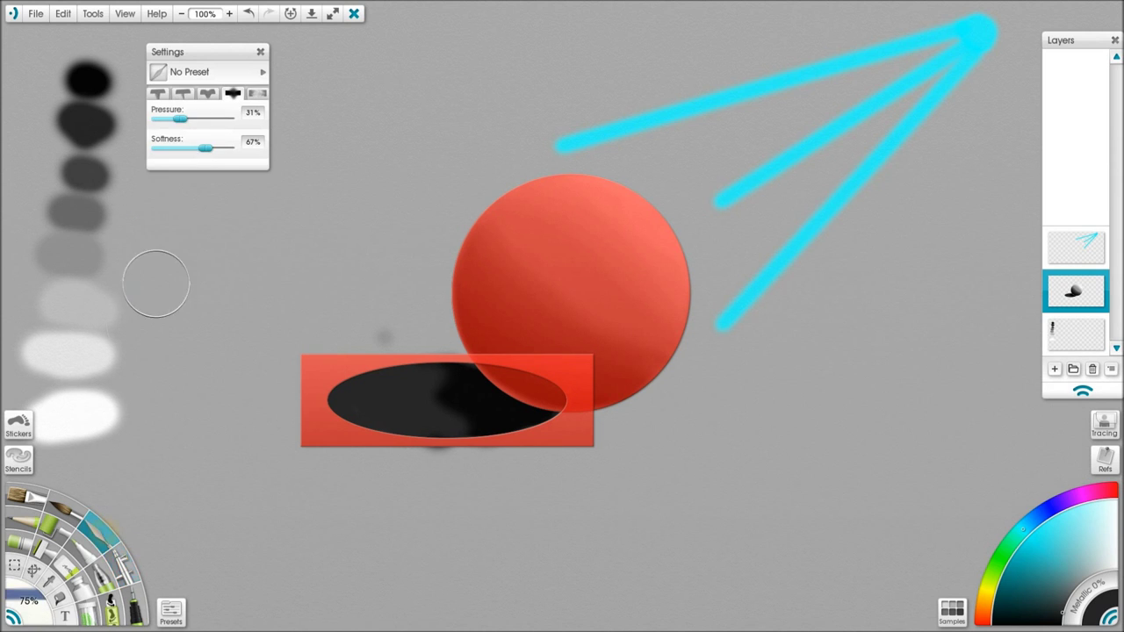
left_click(258, 94)
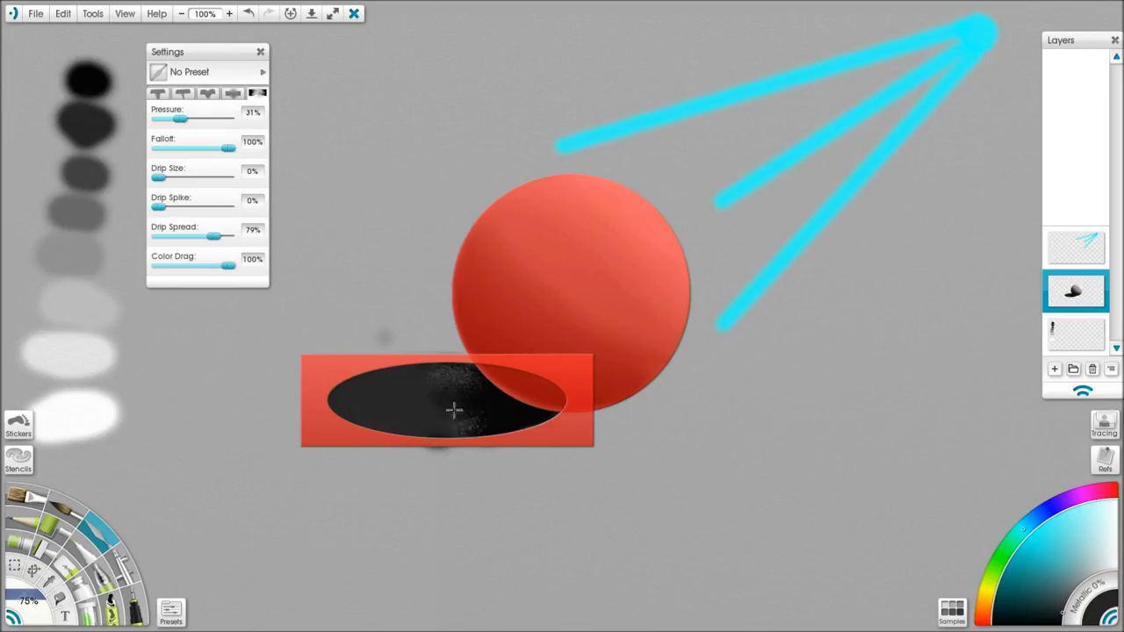
mouse_move(437, 380)
left_mouse_down()
mouse_move(458, 427)
mouse_move(401, 408)
mouse_move(433, 420)
mouse_move(385, 426)
mouse_move(396, 421)
mouse_move(354, 404)
left_mouse_up()
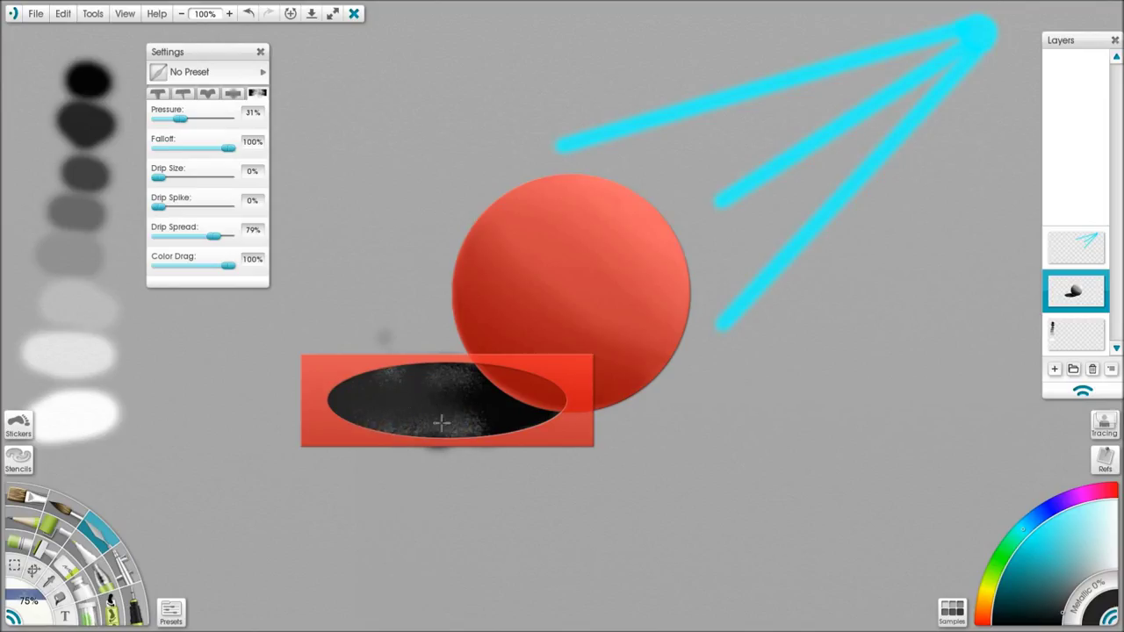
mouse_move(457, 409)
left_mouse_down()
mouse_move(466, 401)
mouse_move(502, 419)
left_mouse_up()
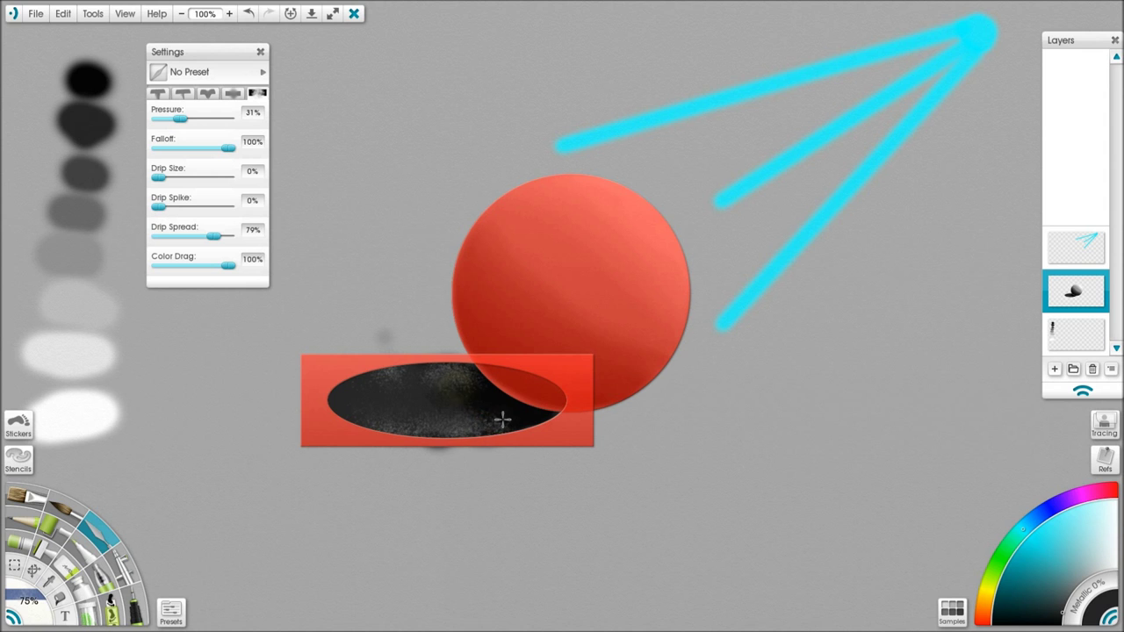
left_click(233, 94)
mouse_move(460, 389)
left_mouse_down()
mouse_move(428, 375)
mouse_move(490, 417)
mouse_move(410, 421)
mouse_move(461, 420)
mouse_move(385, 410)
mouse_move(409, 421)
mouse_move(352, 398)
mouse_move(366, 414)
mouse_move(358, 372)
mouse_move(346, 416)
mouse_move(334, 392)
mouse_move(343, 415)
mouse_move(354, 382)
mouse_move(409, 373)
mouse_move(385, 382)
mouse_move(403, 377)
mouse_move(416, 395)
mouse_move(455, 377)
mouse_move(469, 425)
mouse_move(493, 408)
mouse_move(517, 417)
mouse_move(481, 428)
mouse_move(516, 420)
mouse_move(431, 379)
mouse_move(489, 418)
mouse_move(457, 374)
mouse_move(493, 414)
mouse_move(445, 379)
mouse_move(369, 390)
mouse_move(413, 369)
mouse_move(384, 401)
mouse_move(377, 381)
mouse_move(384, 428)
mouse_move(410, 375)
mouse_move(459, 375)
mouse_move(445, 400)
mouse_move(376, 396)
left_mouse_up()
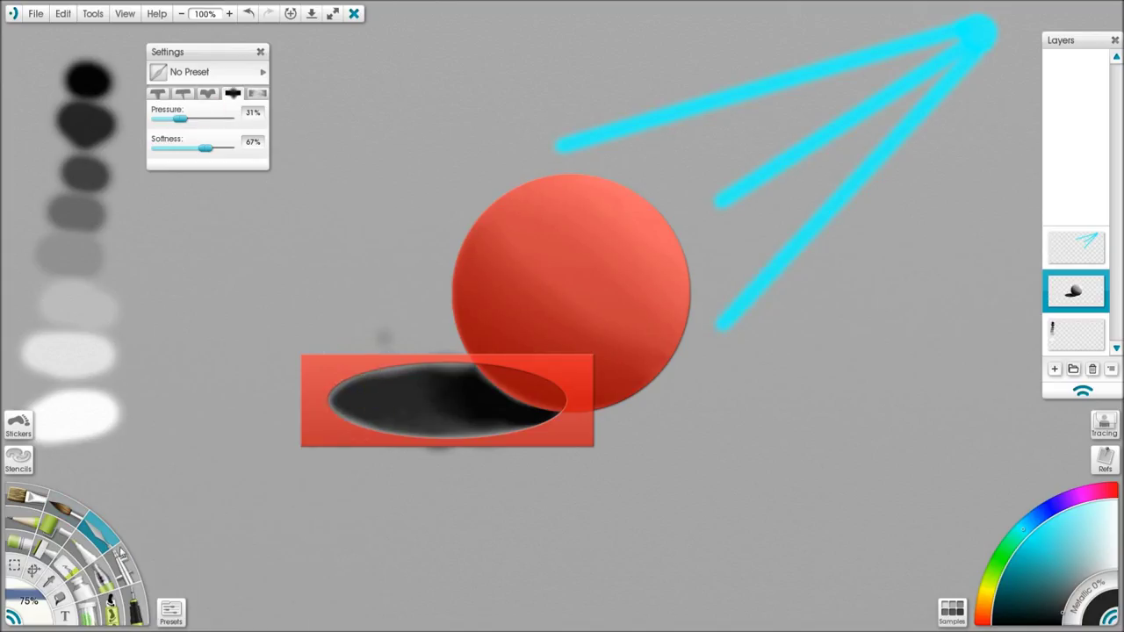
Lighten the cast shadow toward its far left end and edges with soft eraser strokes
left_click(65, 567)
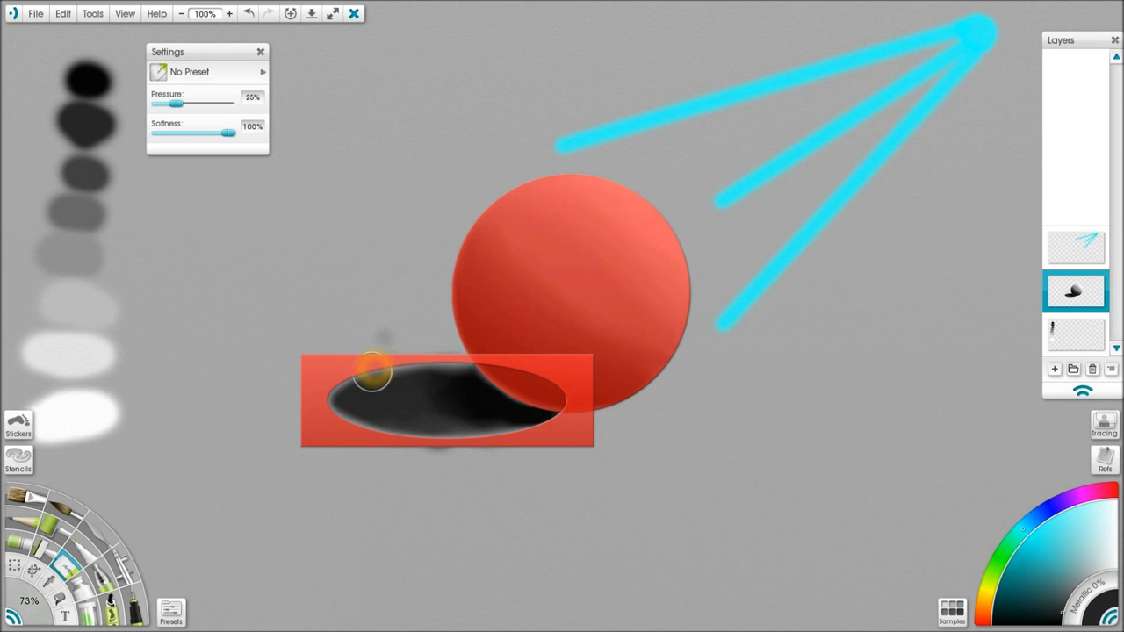
left_click_drag(337, 407, 373, 440)
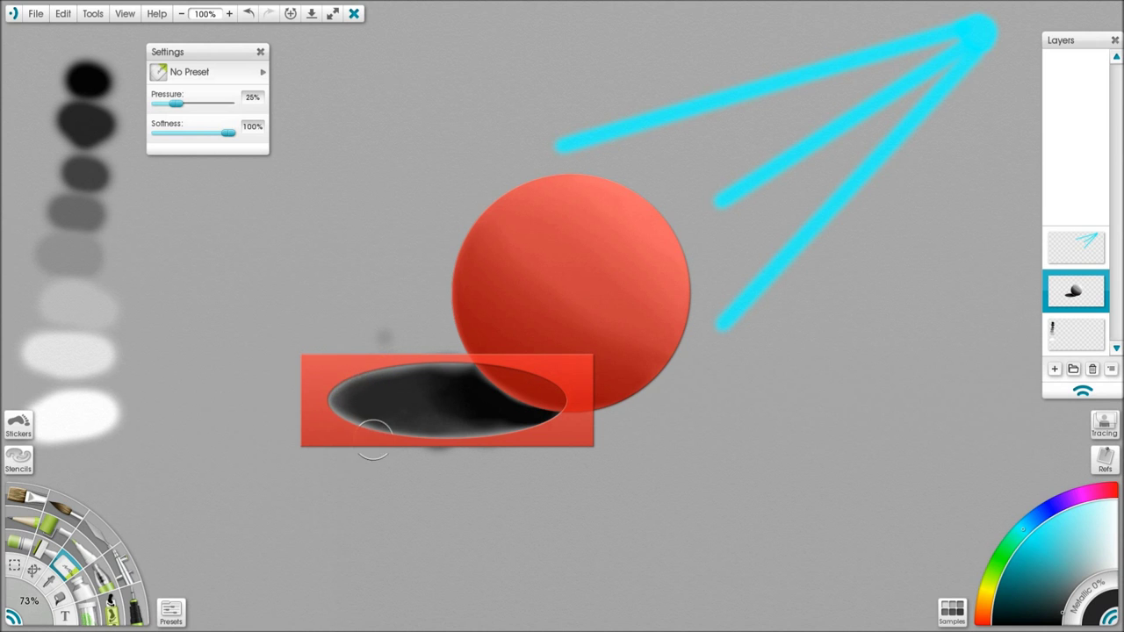
mouse_move(353, 374)
left_mouse_down()
mouse_move(368, 424)
mouse_move(363, 362)
mouse_move(390, 440)
mouse_move(349, 356)
mouse_move(384, 440)
mouse_move(343, 366)
mouse_move(357, 421)
mouse_move(345, 397)
mouse_move(367, 350)
mouse_move(357, 394)
mouse_move(380, 350)
mouse_move(374, 423)
mouse_move(380, 360)
mouse_move(412, 442)
mouse_move(363, 384)
mouse_move(379, 415)
mouse_move(383, 384)
mouse_move(405, 435)
mouse_move(376, 382)
mouse_move(390, 366)
mouse_move(416, 422)
mouse_move(393, 384)
mouse_move(414, 419)
mouse_move(400, 362)
left_mouse_up()
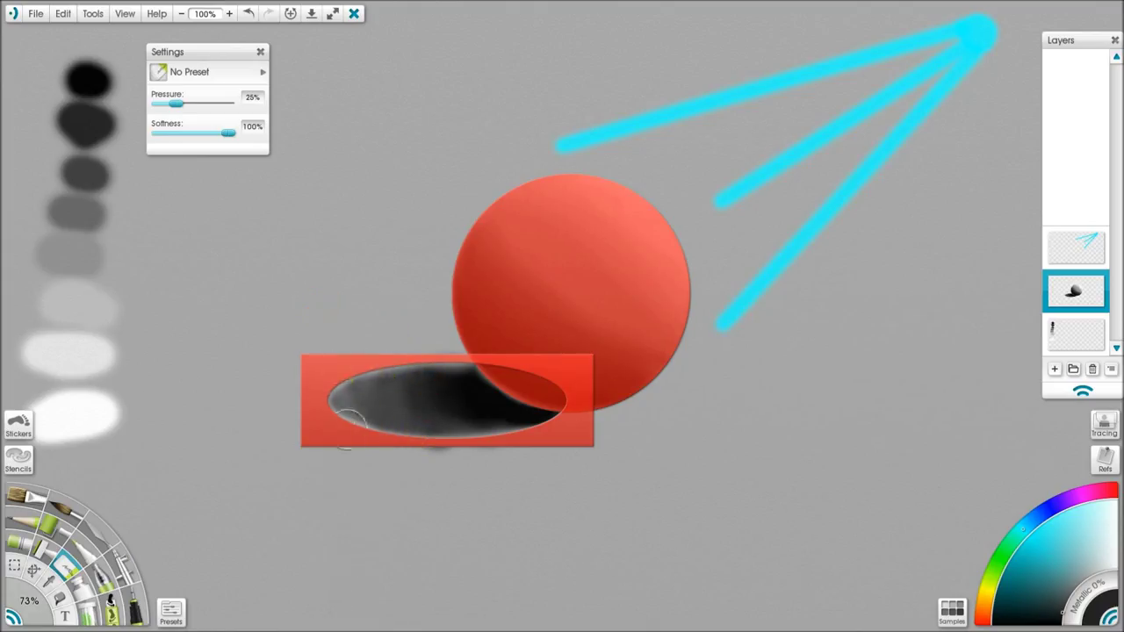
mouse_move(364, 417)
left_mouse_down()
mouse_move(368, 356)
mouse_move(422, 432)
mouse_move(407, 373)
mouse_move(449, 422)
mouse_move(416, 360)
mouse_move(466, 419)
mouse_move(441, 363)
mouse_move(470, 419)
mouse_move(457, 399)
mouse_move(505, 422)
left_mouse_up()
left_click(451, 375)
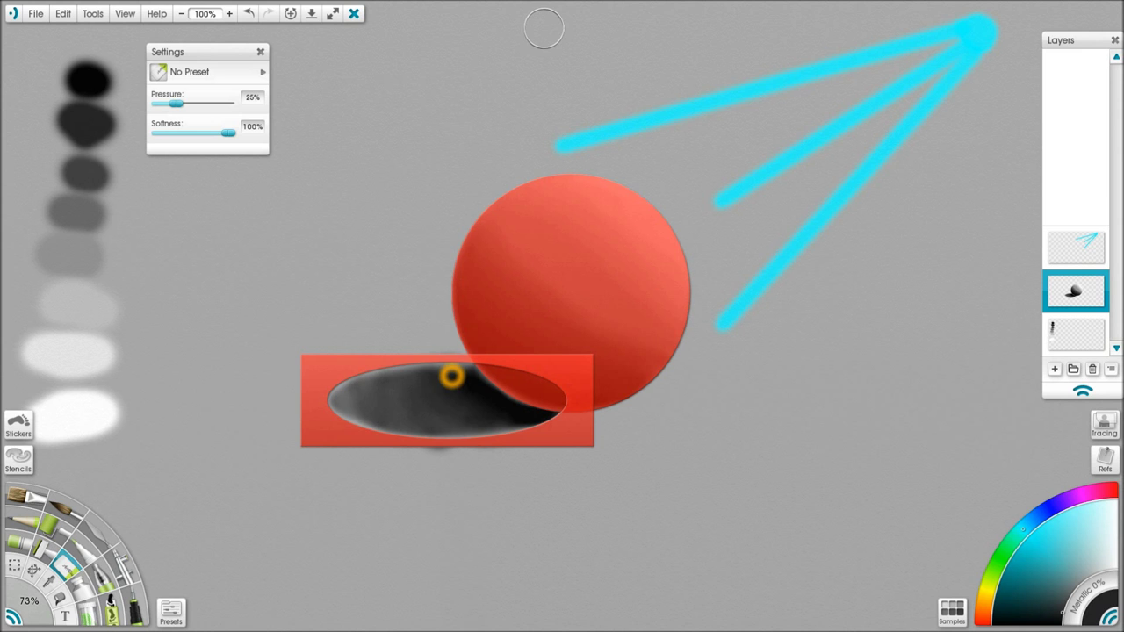
Move the ellipse and circle stencils off the artwork to uncover the sphere and its cast shadow
mouse_move(556, 439)
left_mouse_down()
mouse_move(185, 629)
mouse_move(229, 601)
left_mouse_up()
left_click_drag(583, 323, 651, 378)
left_click_drag(963, 550, 881, 541)
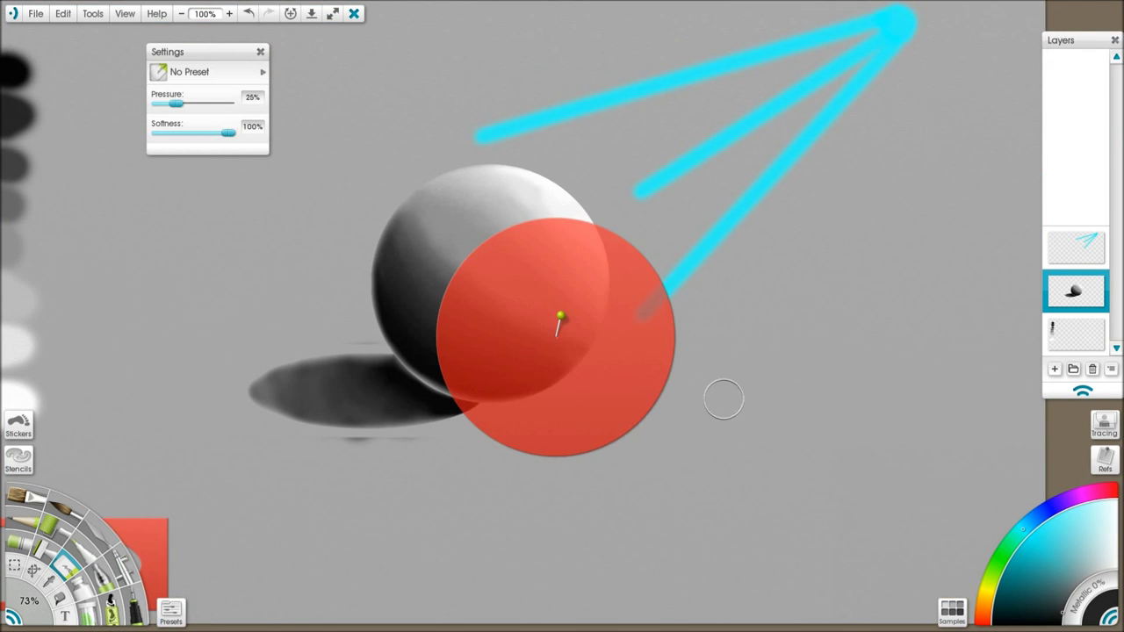
mouse_move(599, 353)
left_mouse_down()
mouse_move(821, 527)
mouse_move(906, 495)
mouse_move(986, 503)
left_mouse_up()
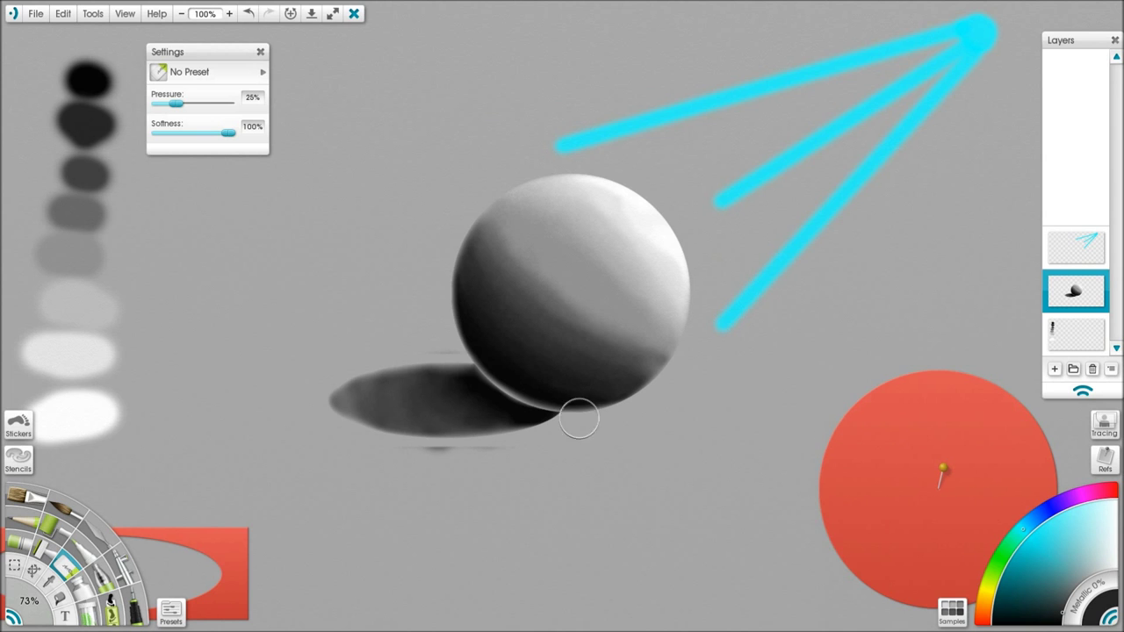